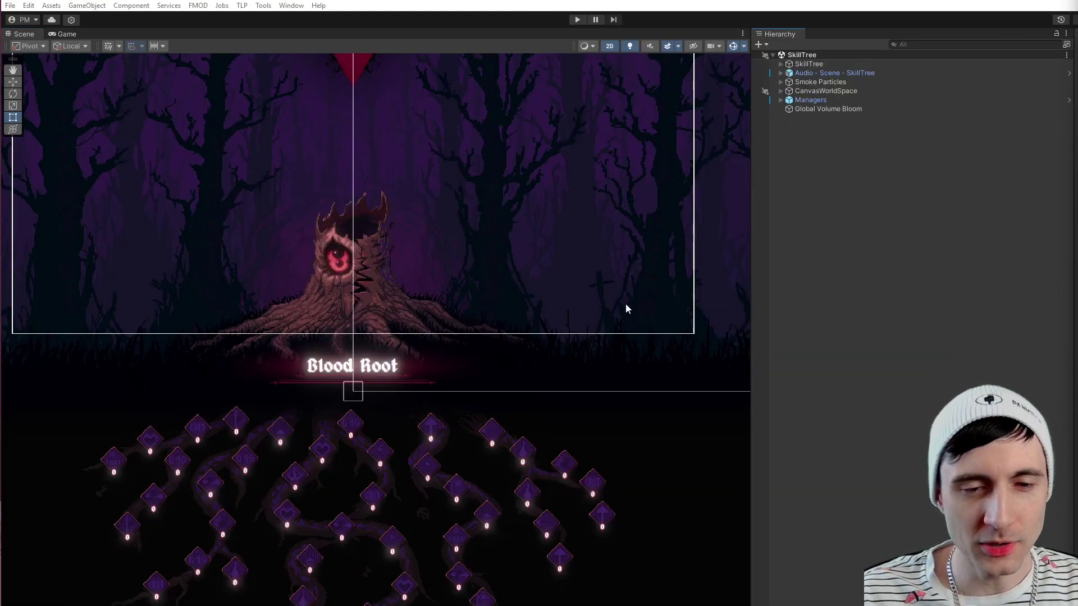
Step: Examine the skill tree artwork and the screen-space UI in the Scene view, comparing their sizes and positions
scroll(627, 308, down, 5)
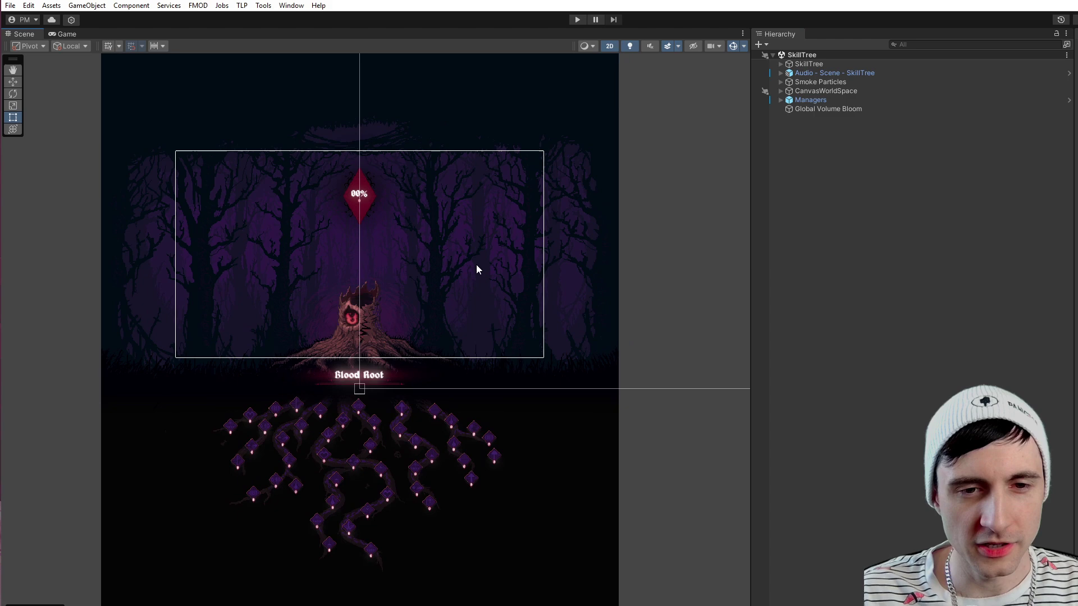
scroll(493, 294, down, 6)
middle_drag(580, 258, 407, 393)
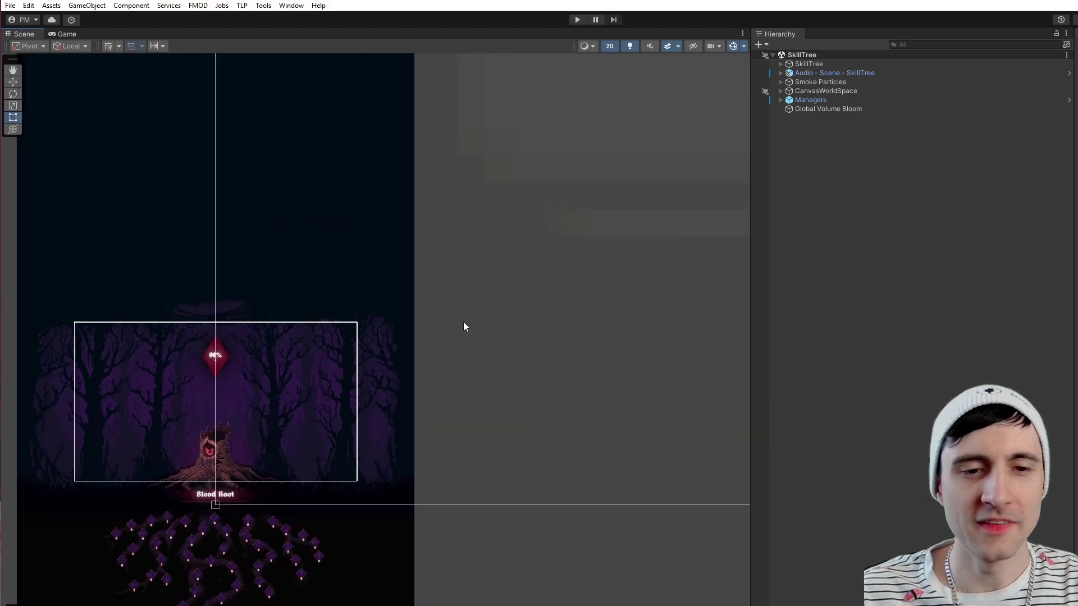
scroll(378, 390, down, 6)
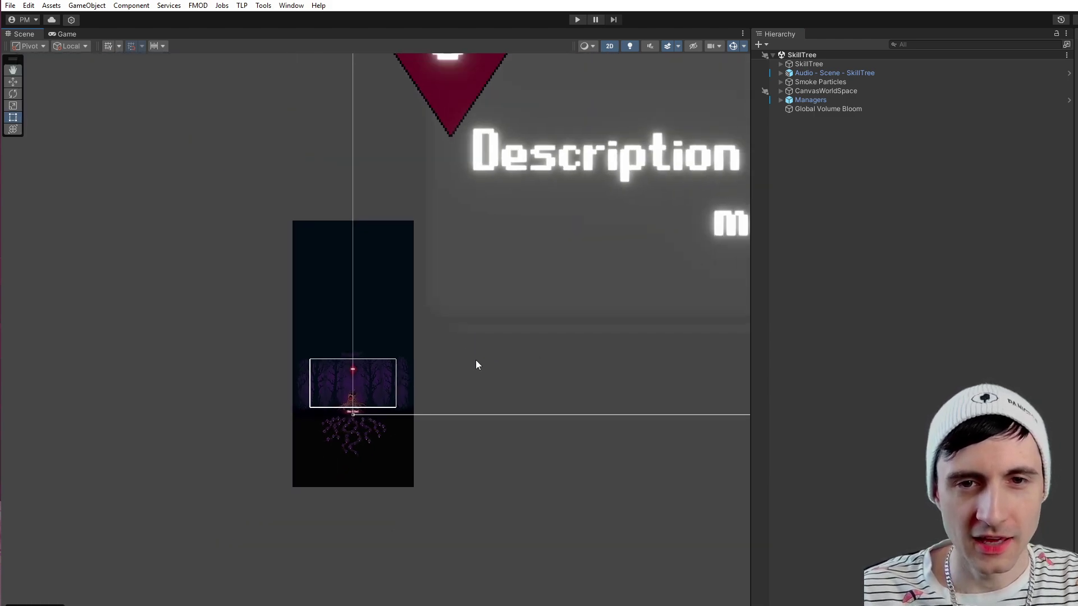
scroll(556, 331, down, 6)
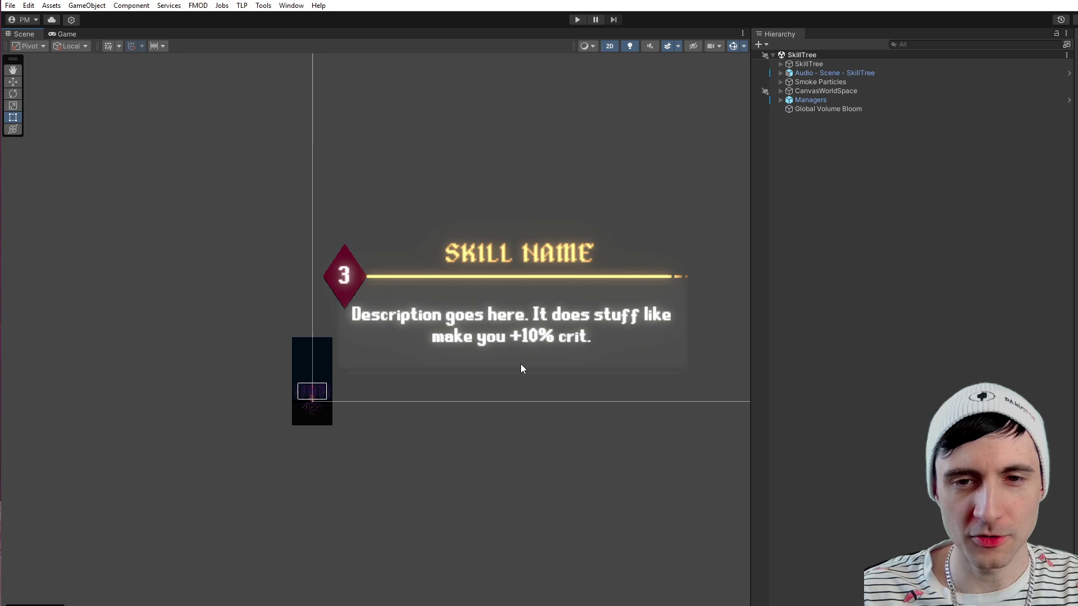
scroll(544, 362, down, 8)
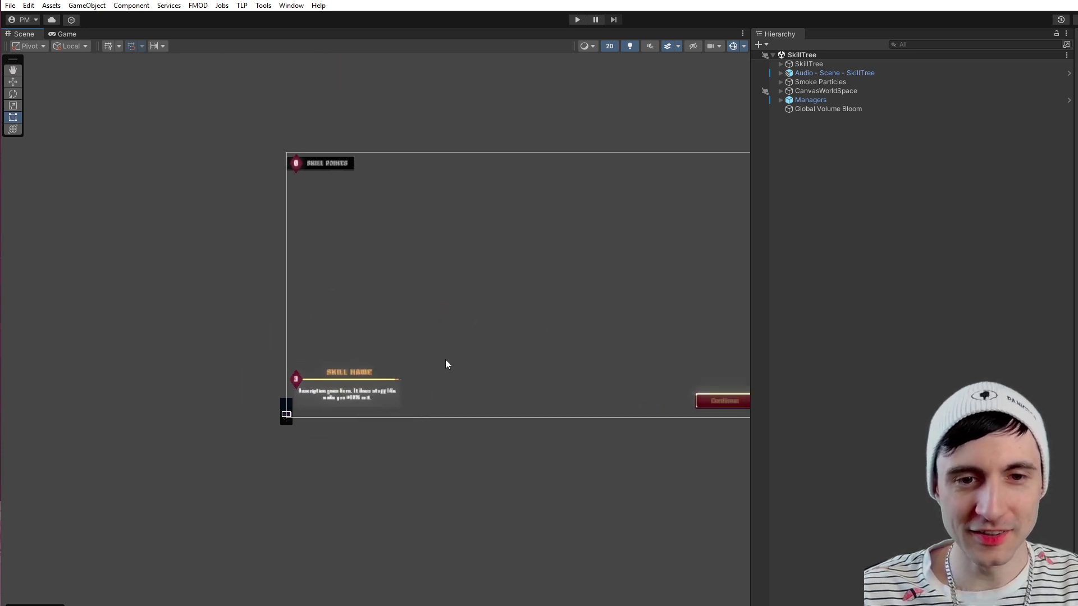
scroll(603, 400, up, 3)
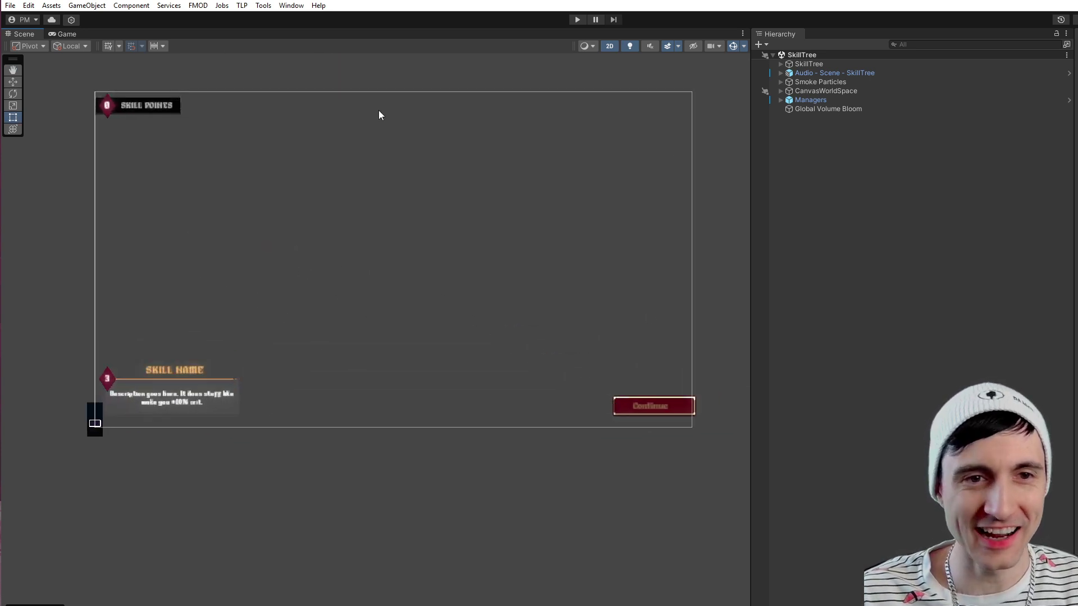
scroll(395, 354, up, 6)
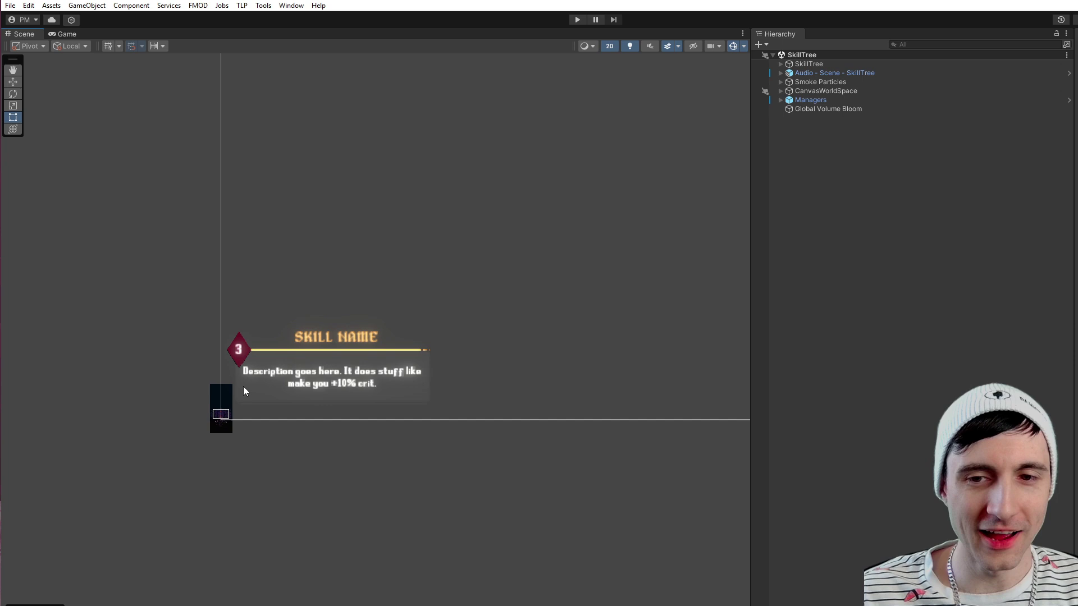
scroll(185, 442, up, 15)
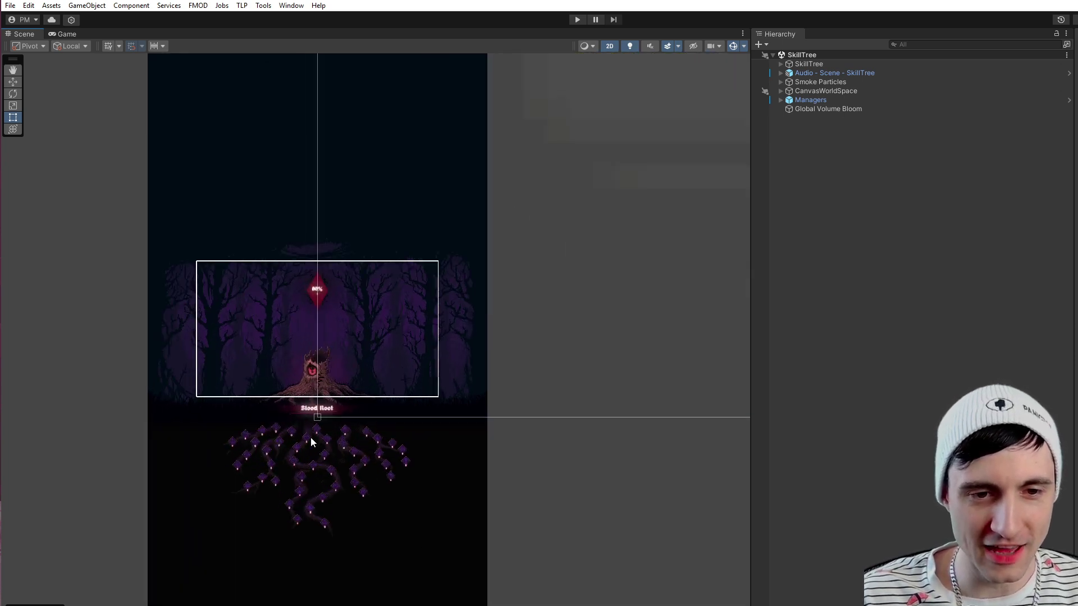
middle_drag(339, 460, 407, 427)
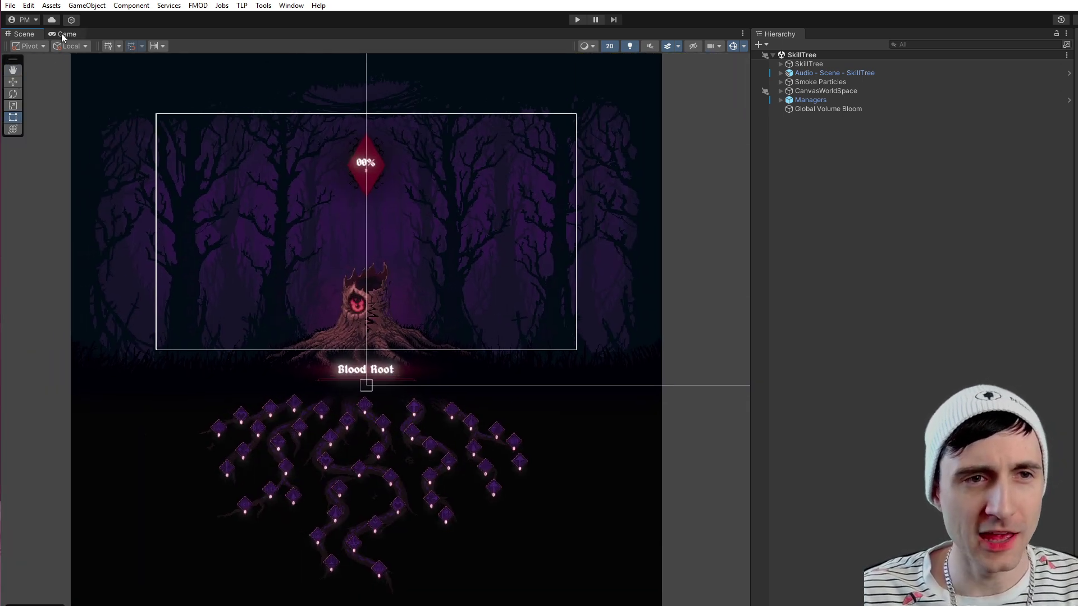
click(62, 34)
click(23, 34)
scroll(338, 306, down, 3)
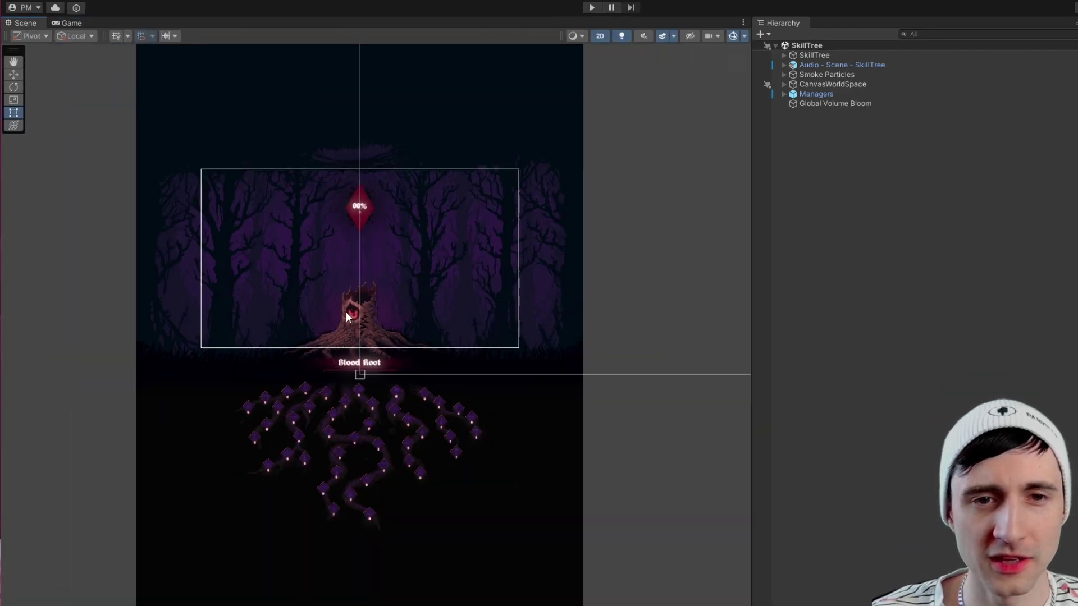
scroll(347, 316, down, 1)
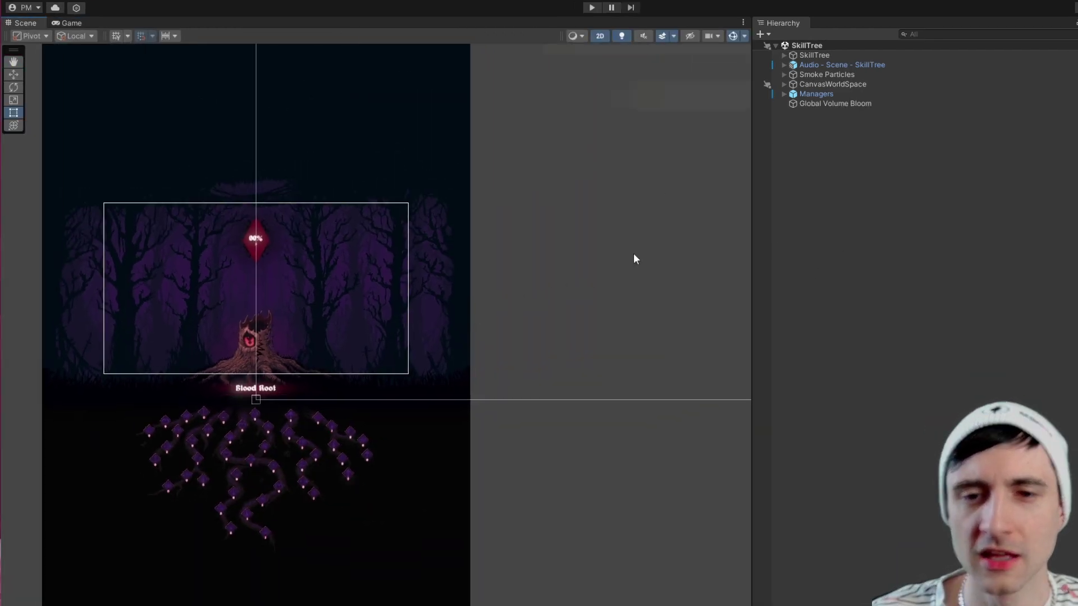
key(Left)
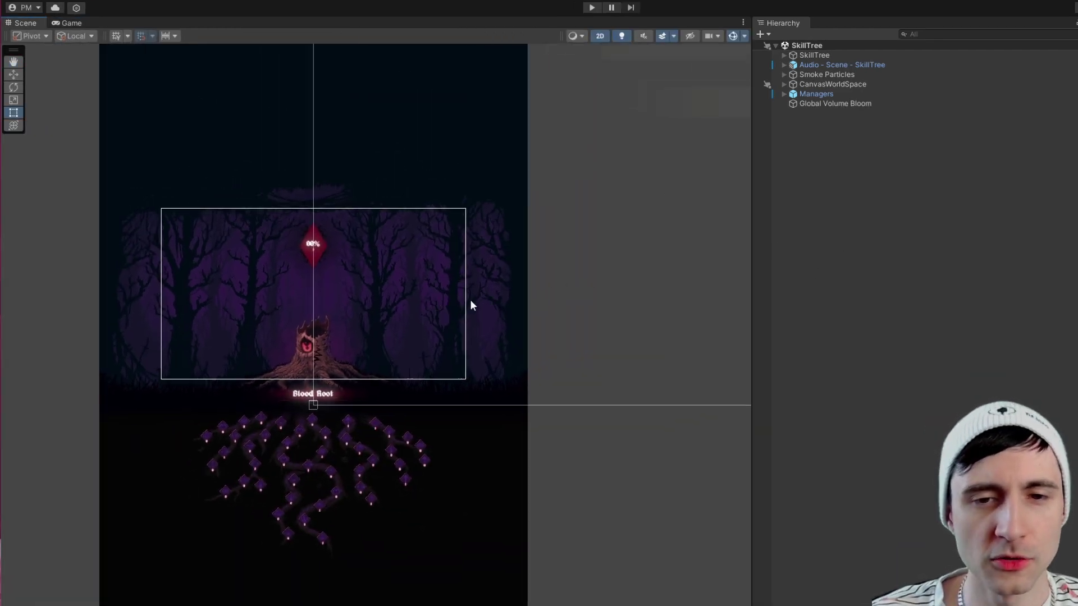
Step: Show the component settings of the Canvas inside the SkillTree object and expand its child objects
drag(751, 222, 556, 233)
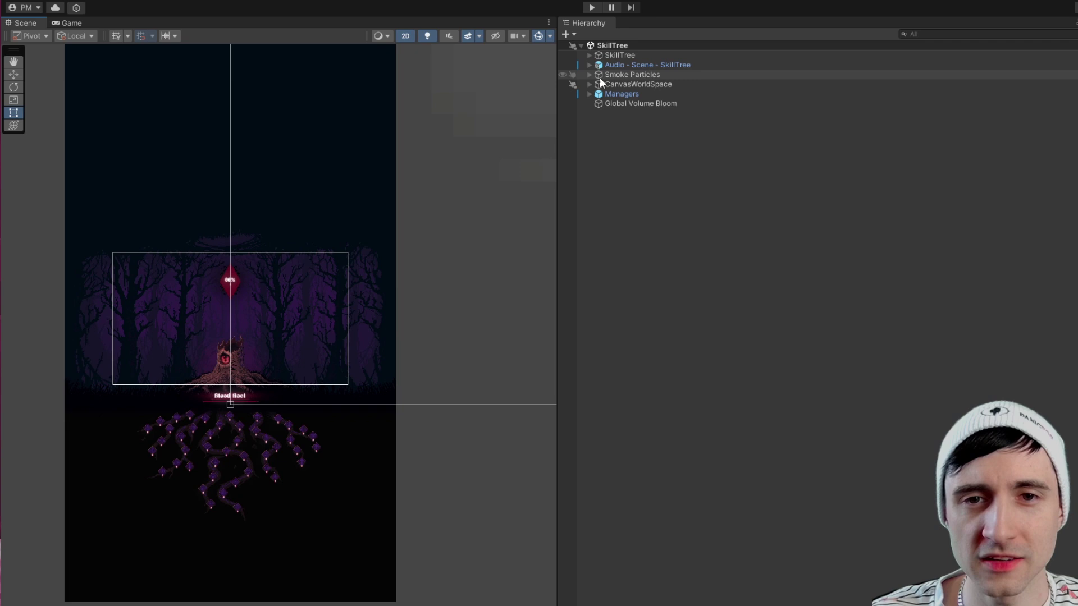
click(589, 55)
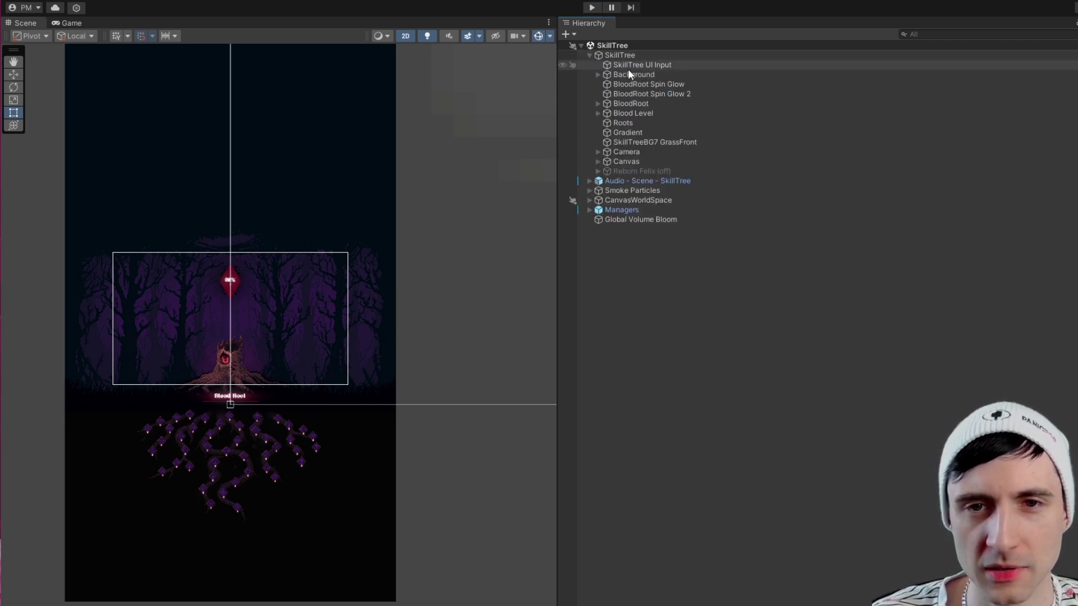
click(618, 161)
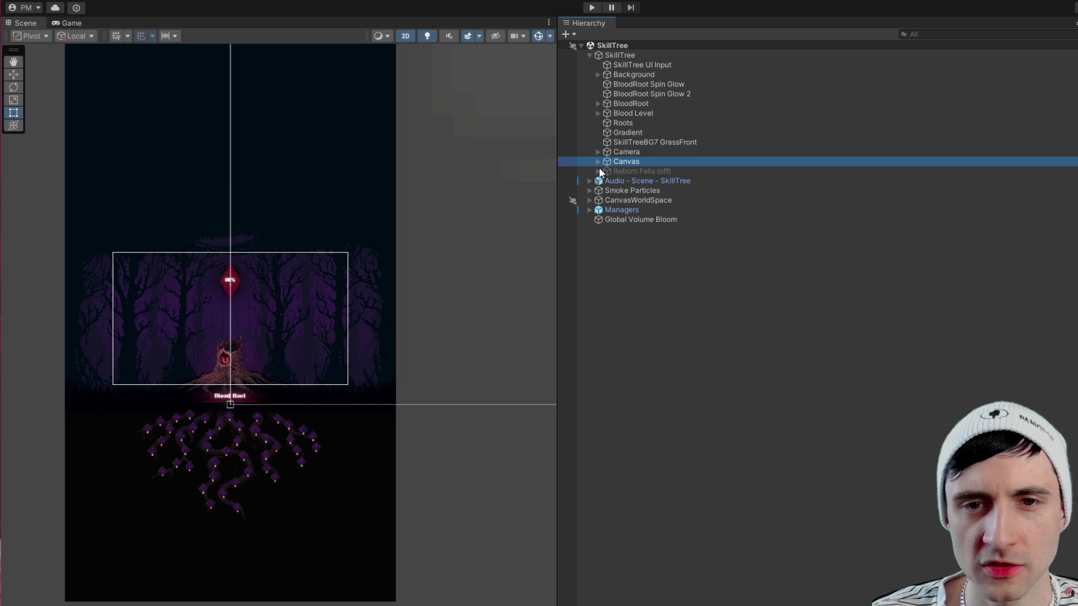
drag(1077, 135, 700, 171)
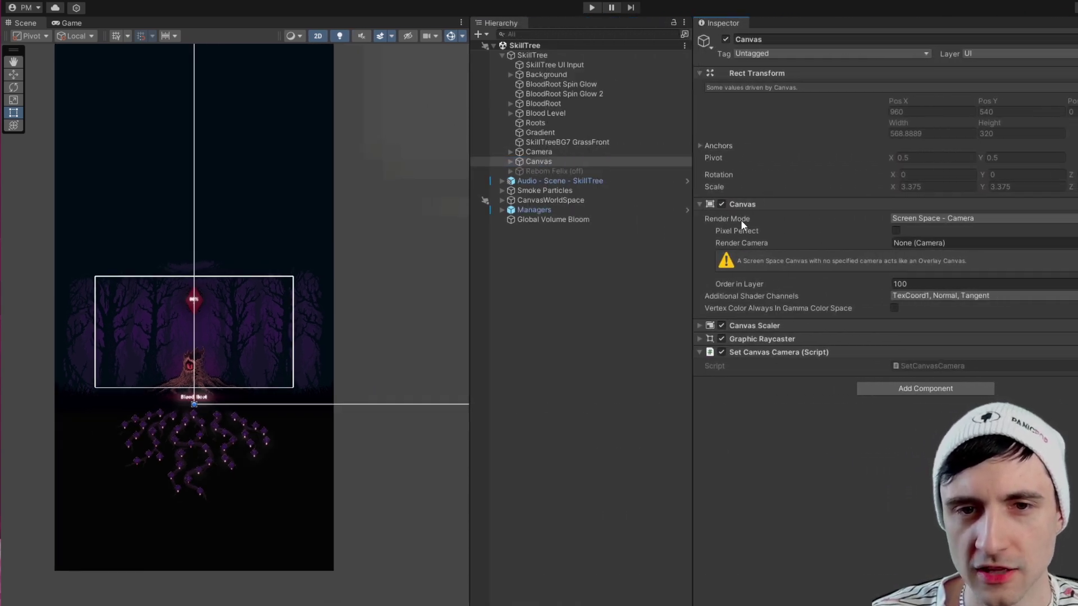
click(510, 162)
Step: Review the Render Mode options available for the Canvas, keeping Screen Space - Camera
click(928, 218)
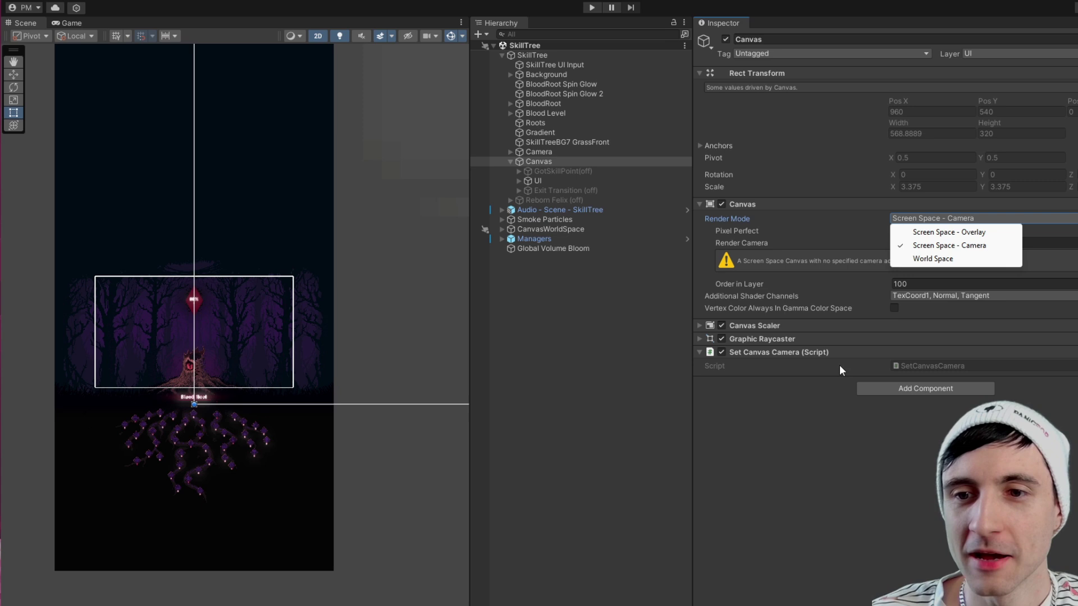
click(680, 558)
click(809, 323)
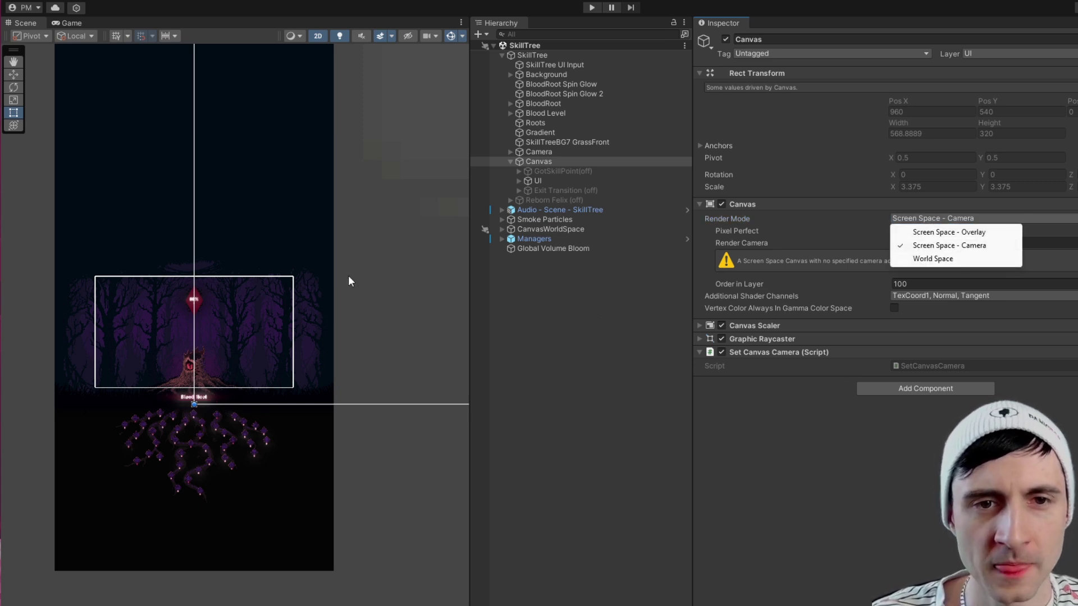
click(843, 420)
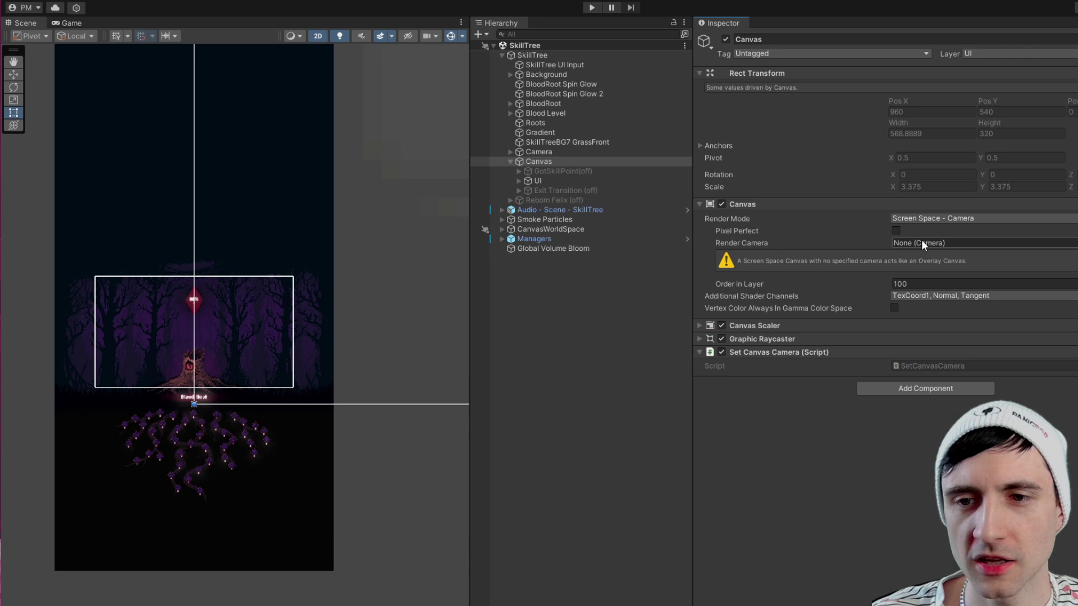
Step: Assign the Main Camera from the Managers object as the Canvas's Render Camera
click(502, 239)
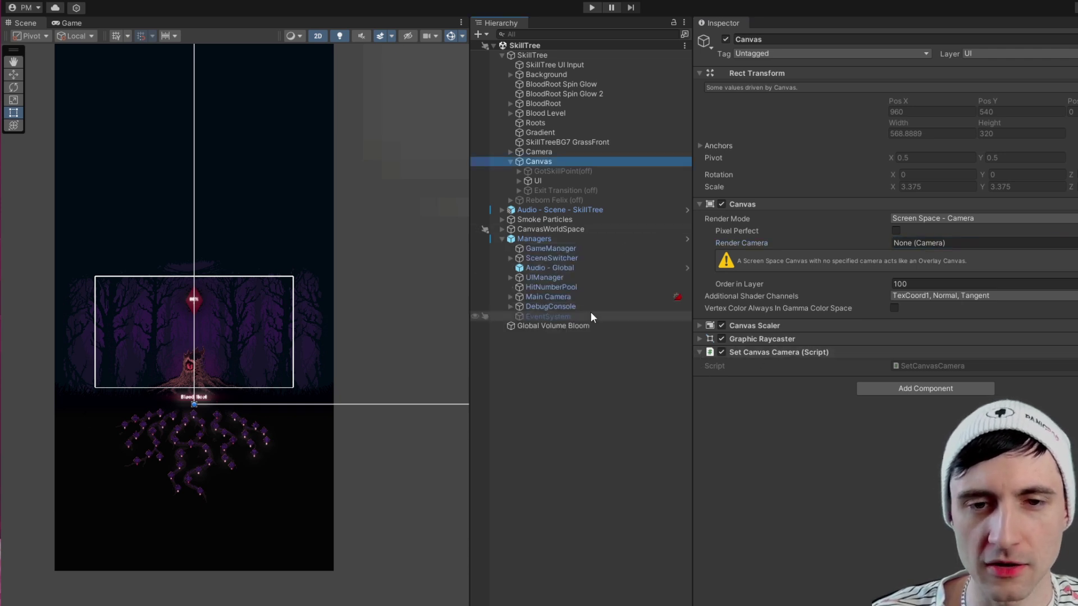
click(562, 297)
click(539, 164)
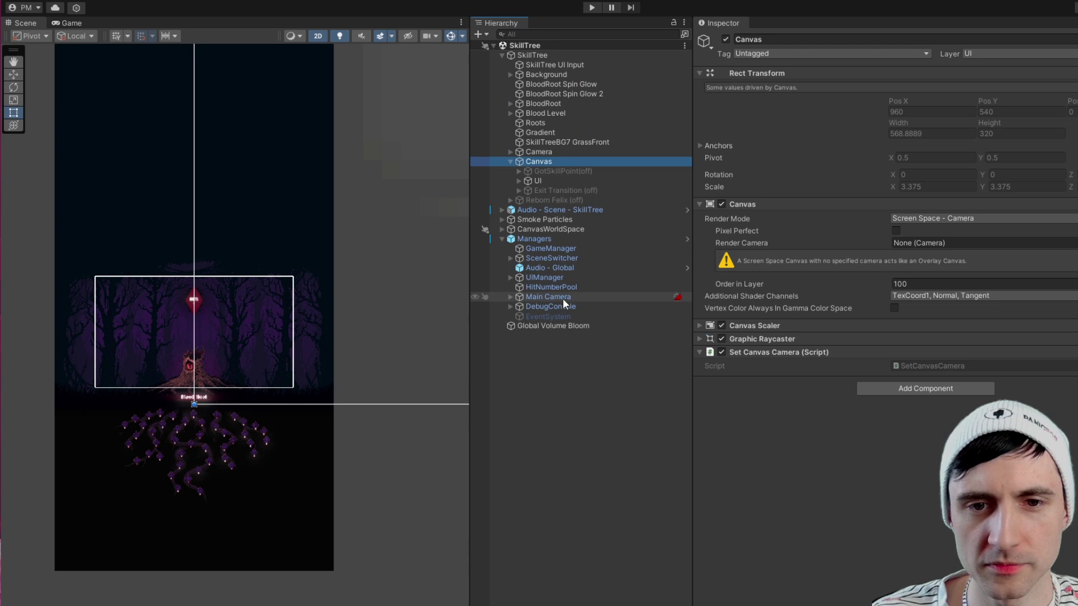
drag(548, 297, 918, 250)
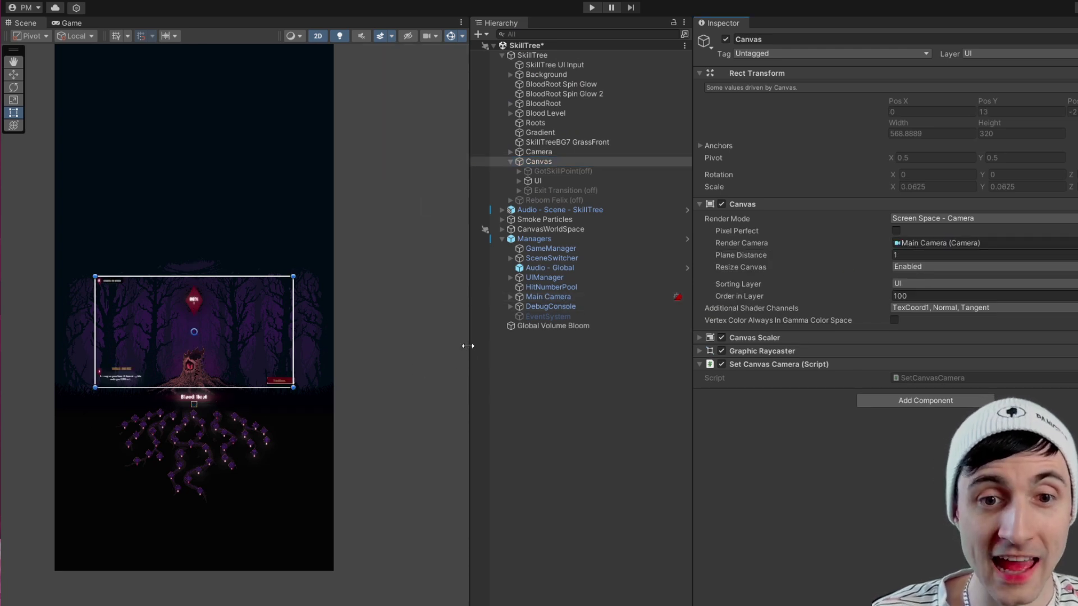
Step: Examine how the Canvas's UI elements line up with the skill tree artwork in the Scene view
drag(467, 346, 604, 359)
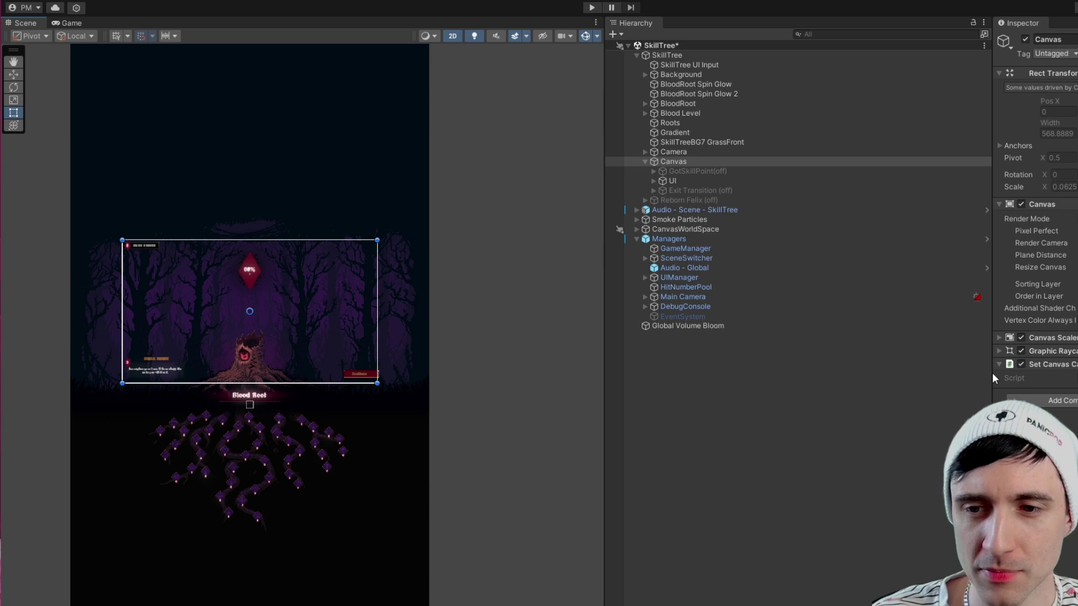
drag(992, 373, 817, 373)
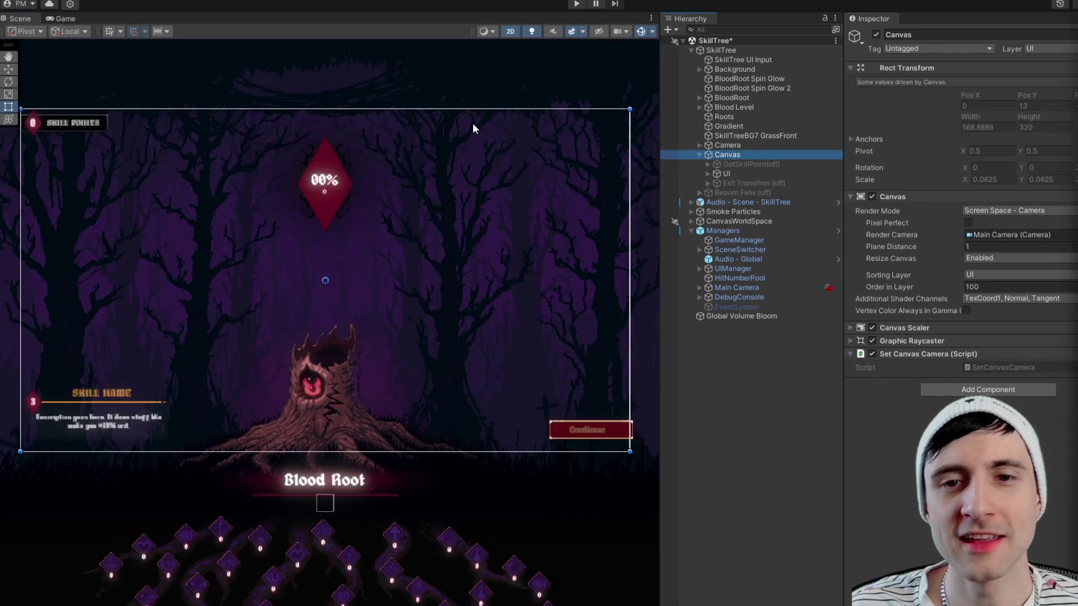
scroll(386, 395, down, 4)
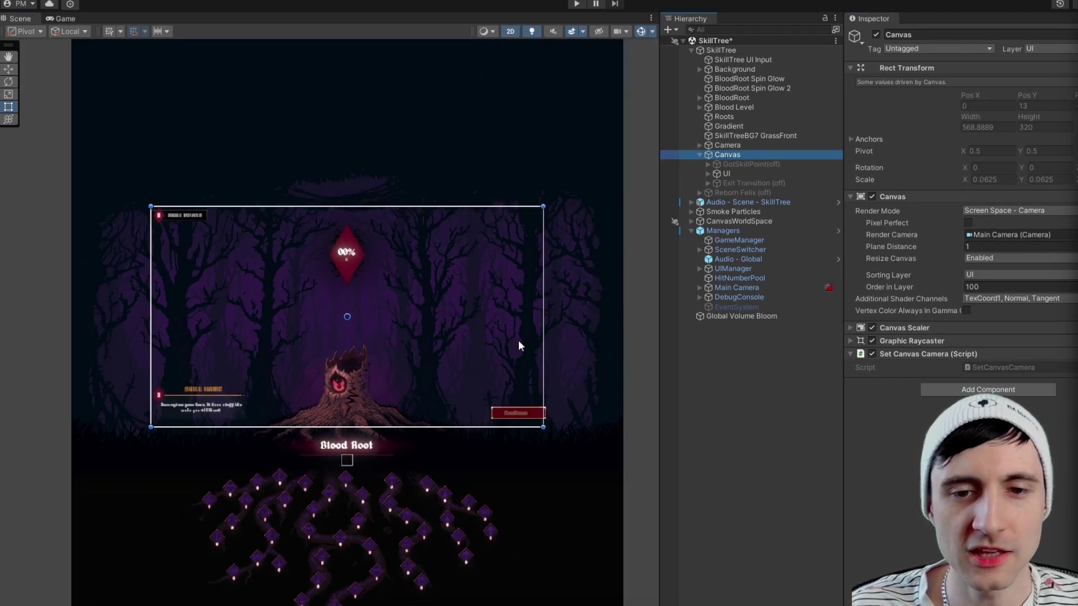
scroll(373, 404, down, 2)
scroll(373, 404, up, 6)
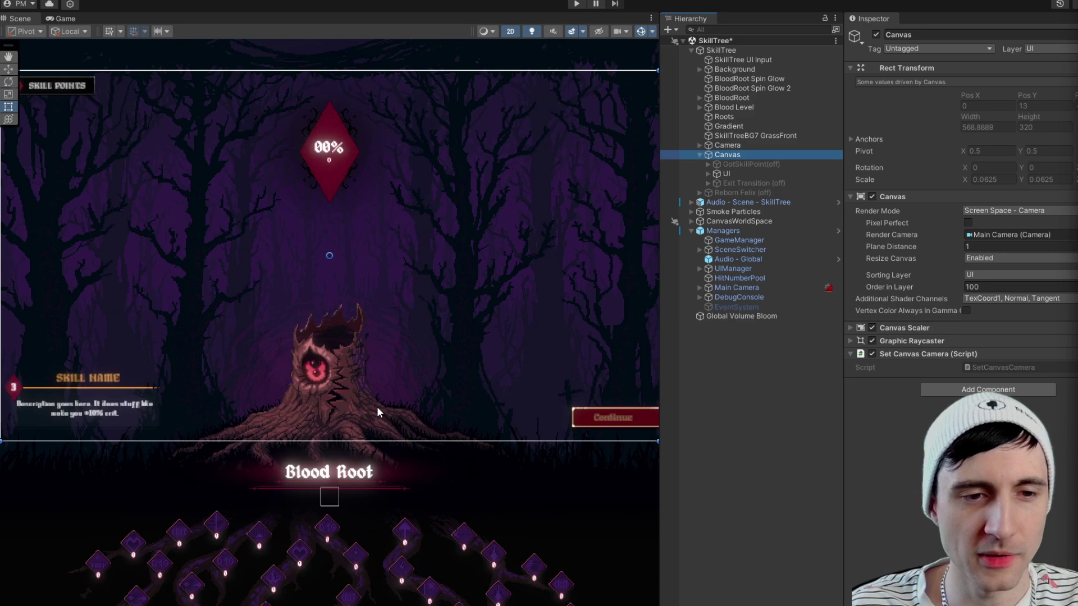
scroll(376, 406, down, 4)
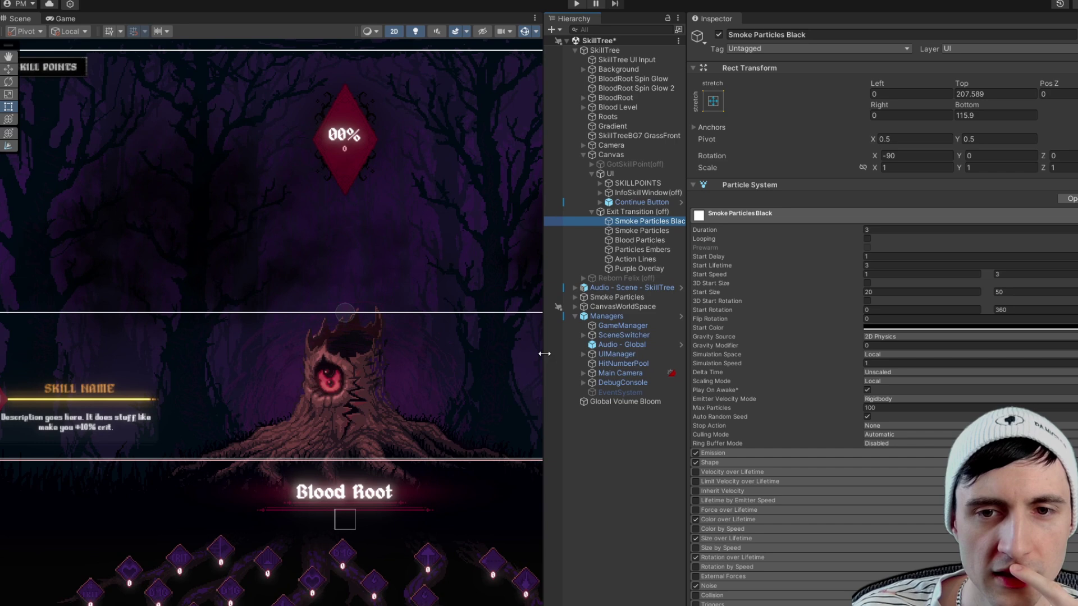
Step: Preview the Action Lines particle effect under Exit Transition and examine its particle settings
middle_drag(443, 352, 376, 354)
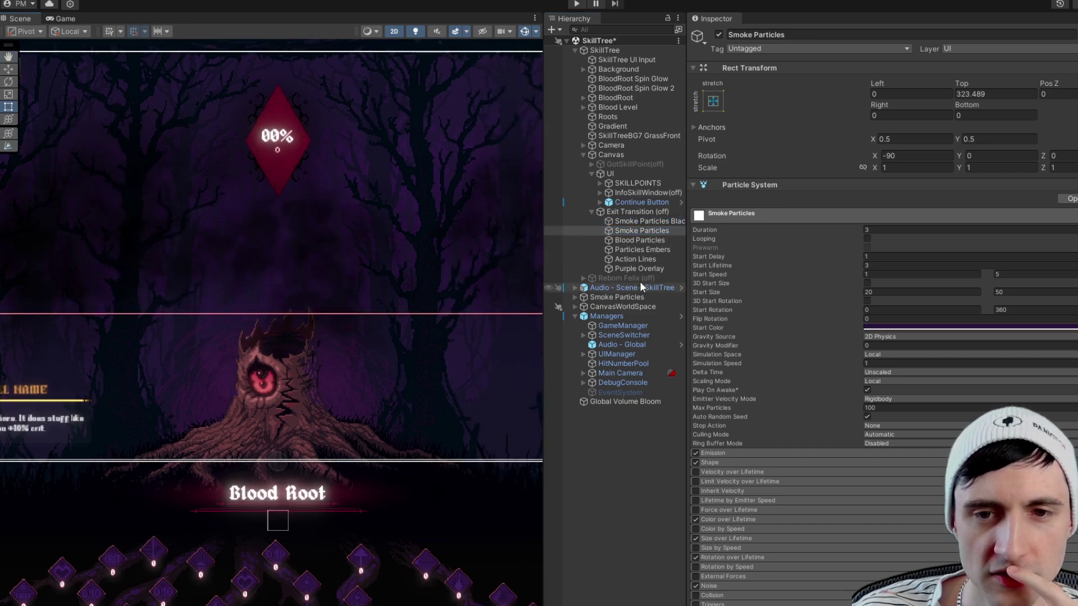
click(638, 260)
scroll(472, 373, down, 6)
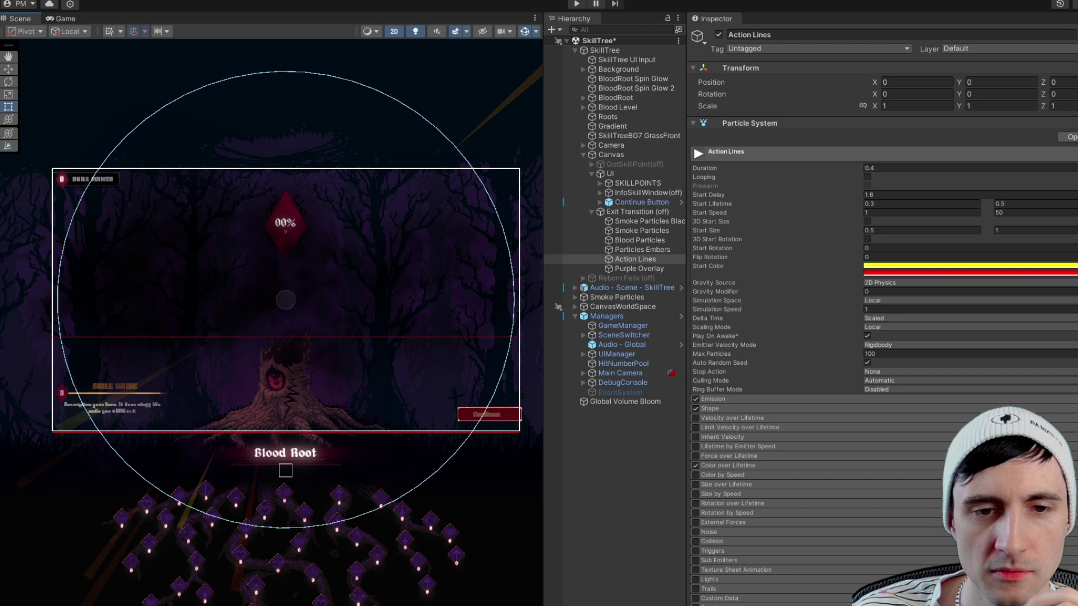
drag(686, 388, 754, 388)
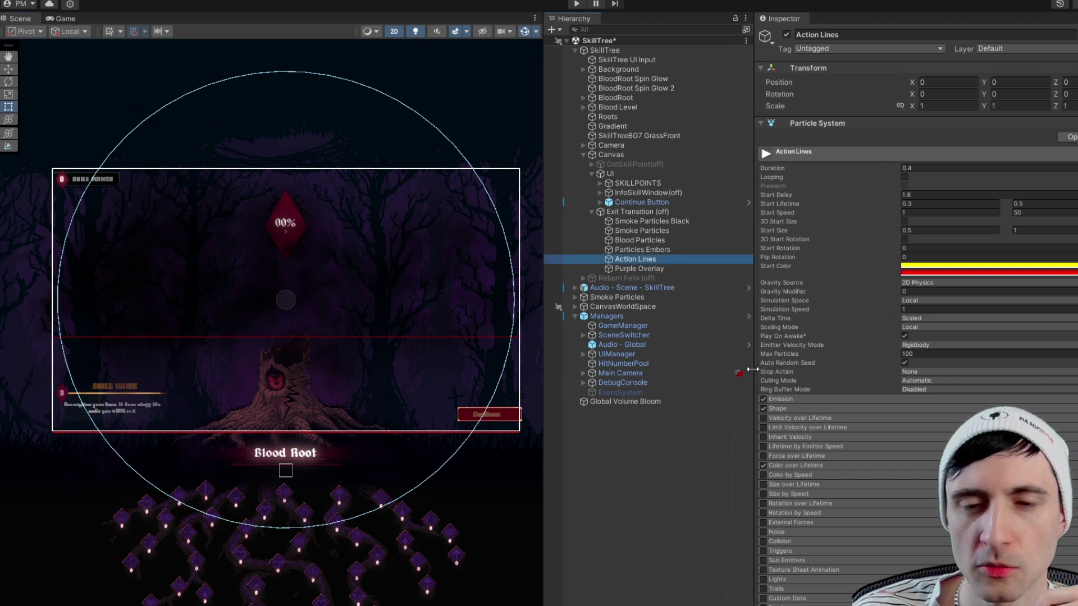
Step: Review the Canvas's Sorting Layer choices and the project's sorting layer order, and return to the Canvas settings
click(611, 156)
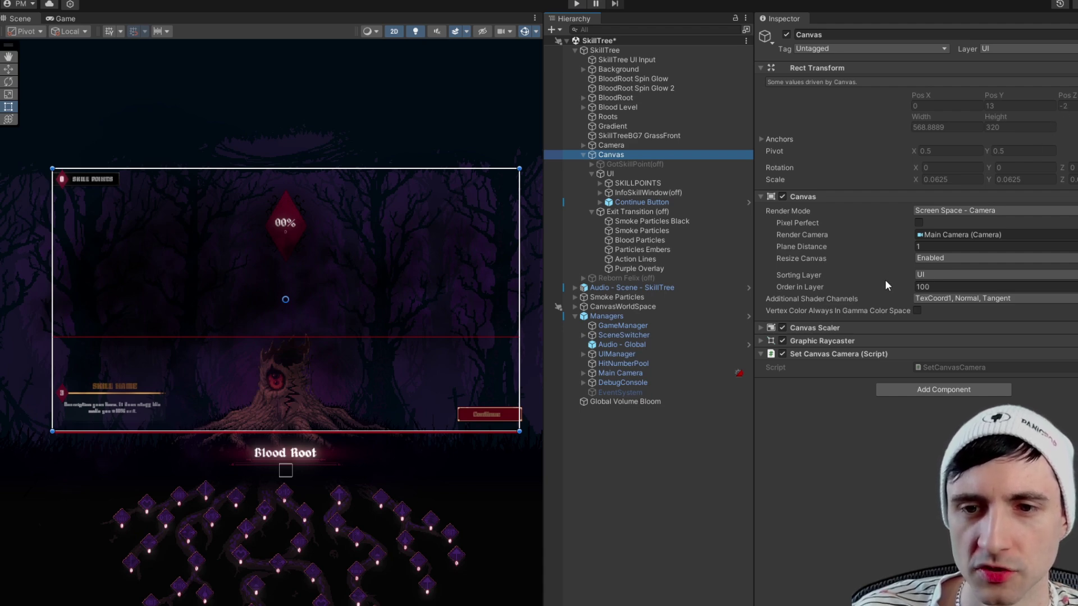
click(933, 276)
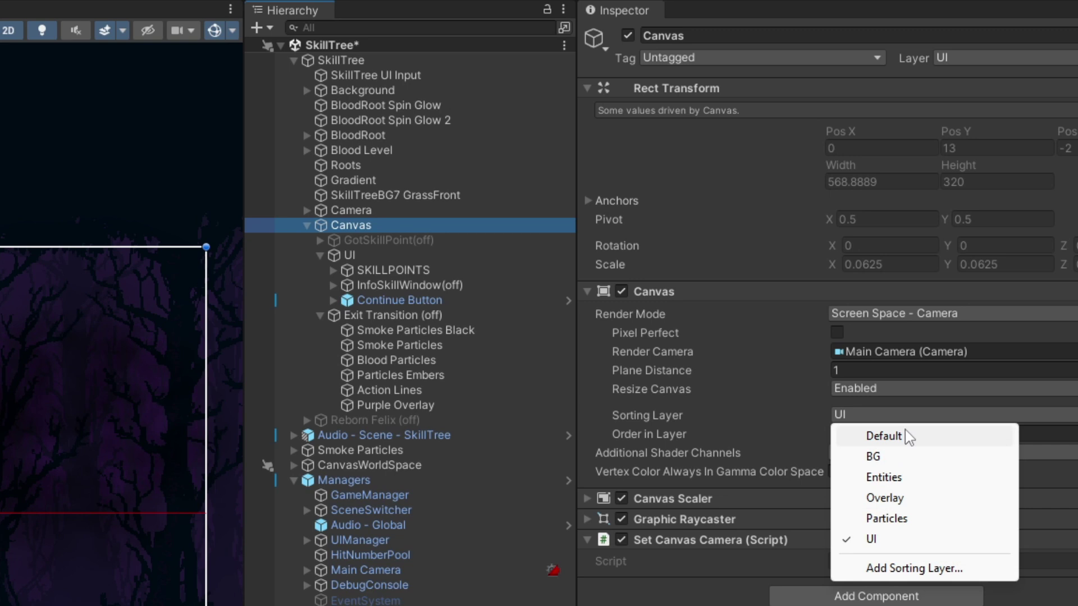
click(901, 568)
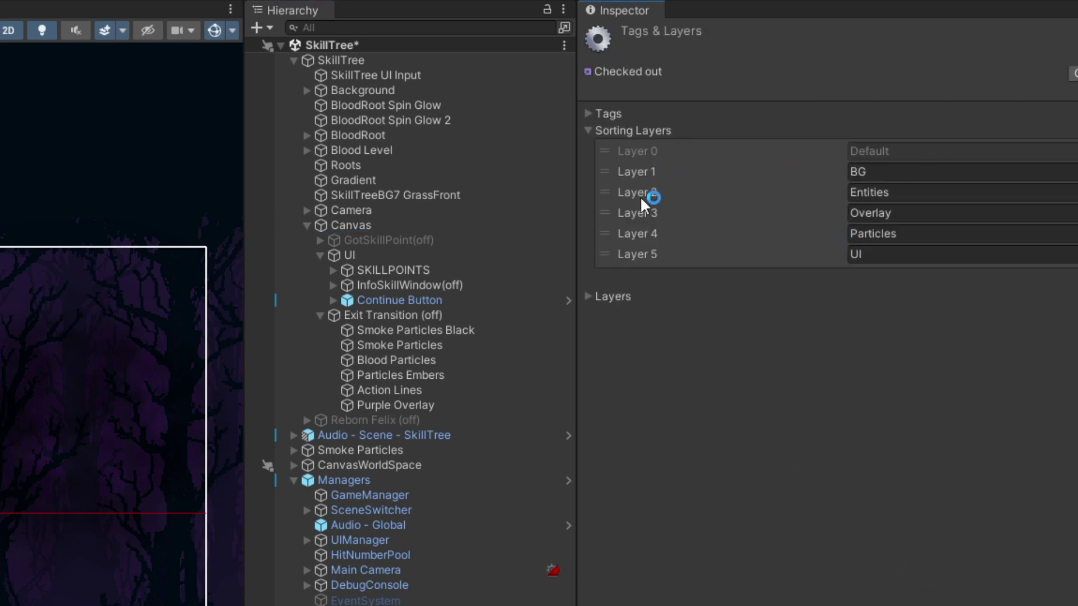
click(642, 254)
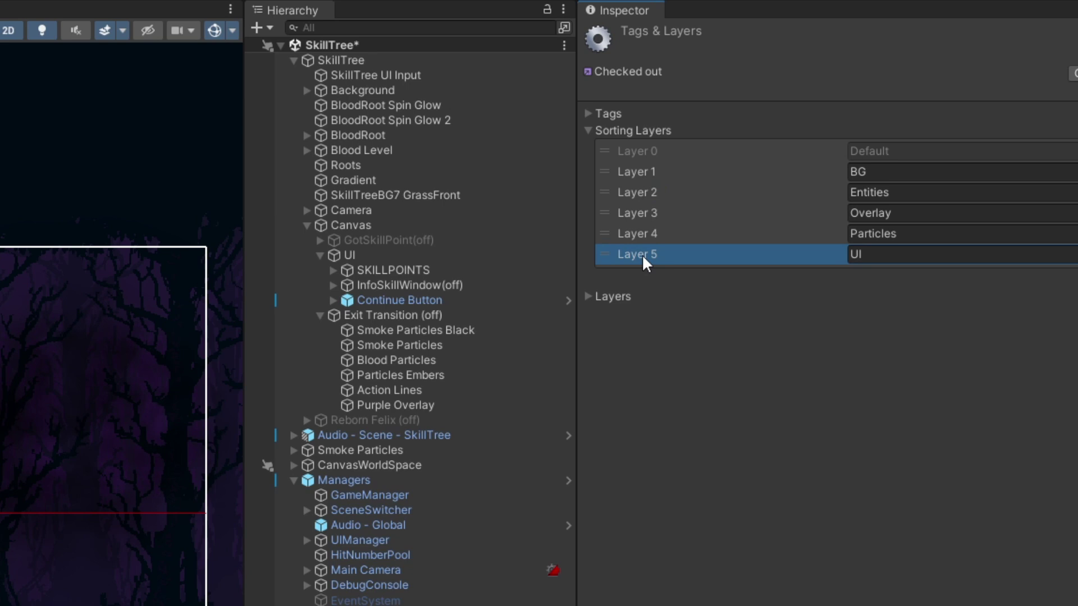
click(344, 254)
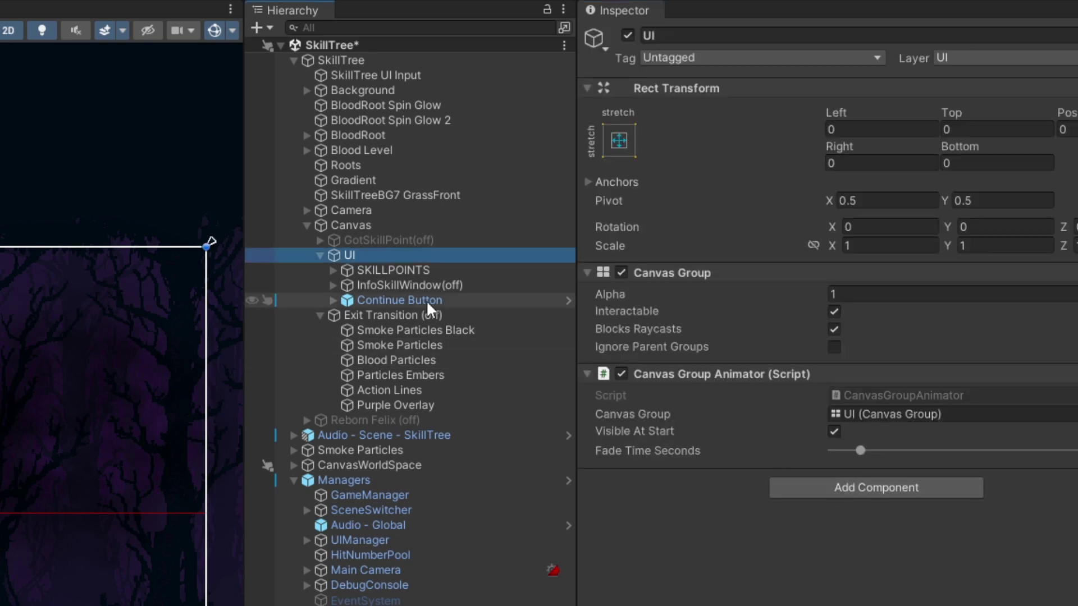
click(347, 225)
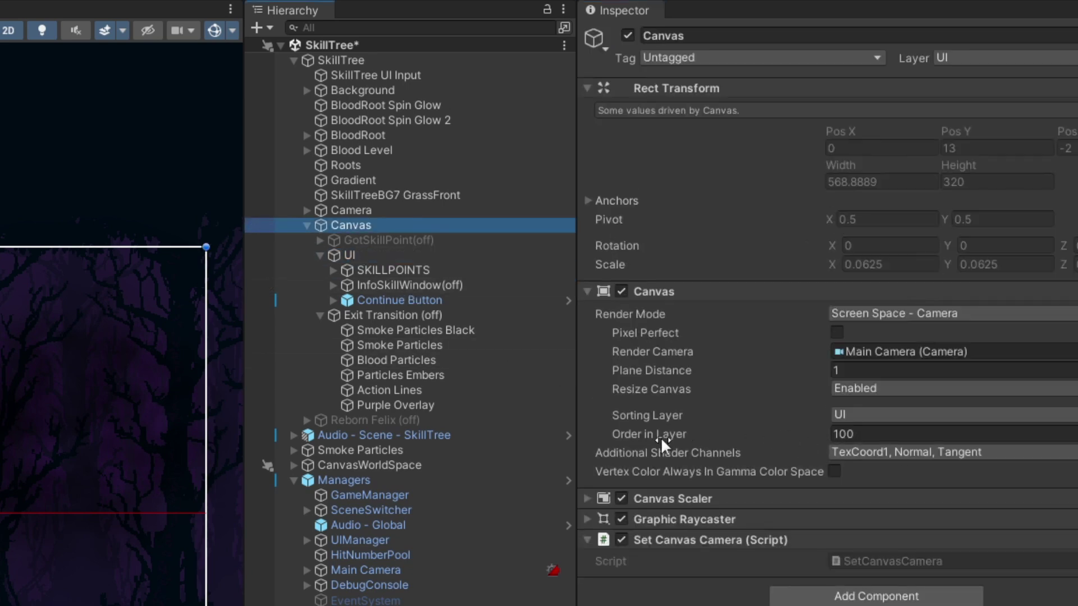
Step: Check the Canvas's Order in Layer, and examine the sorting settings in the Renderer module of Smoke Particles Black
click(868, 434)
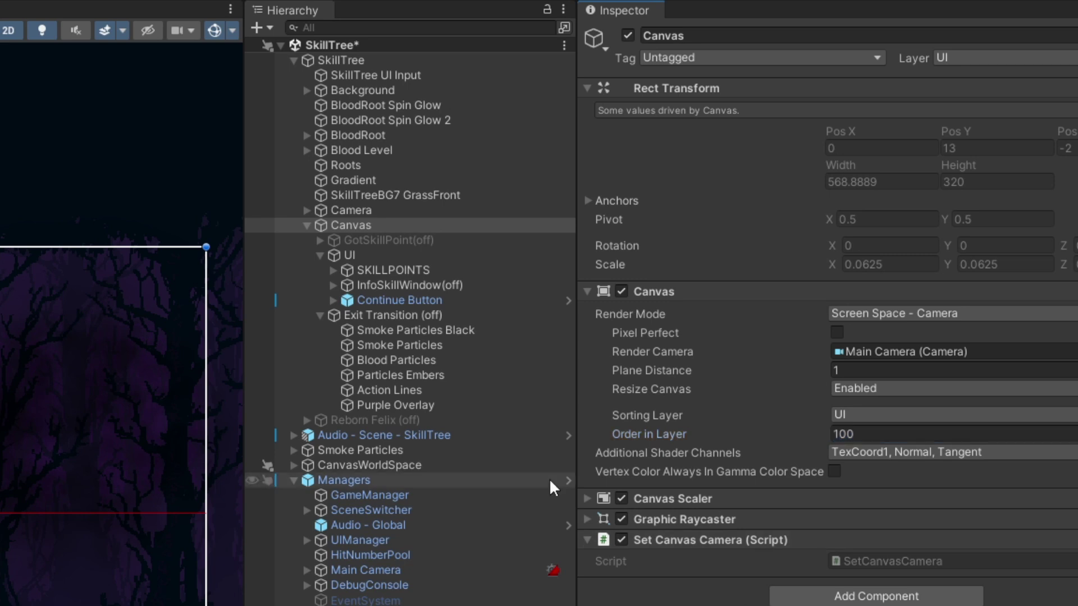
click(393, 330)
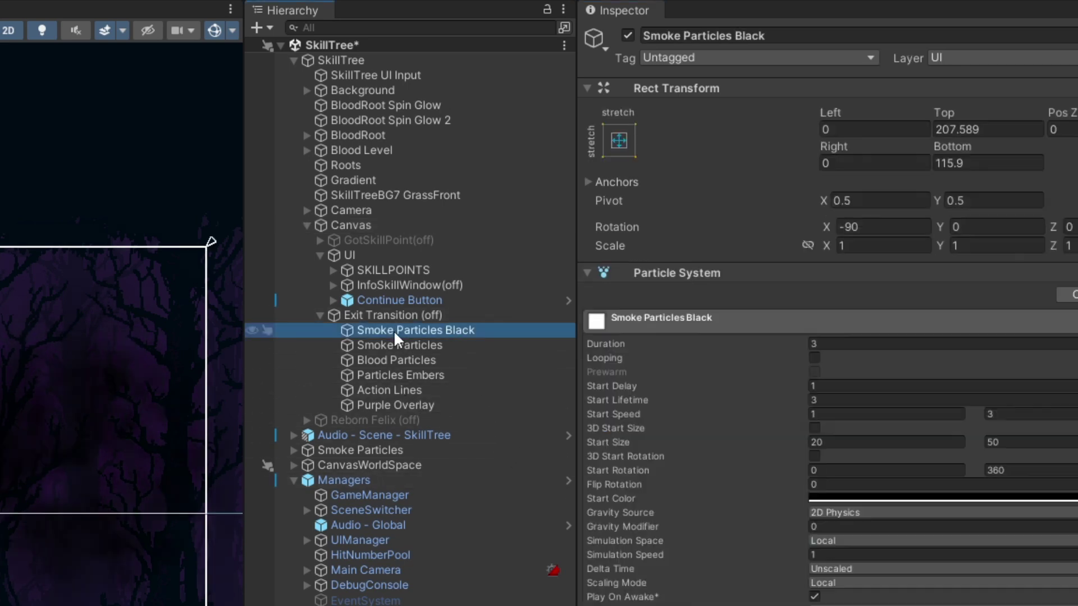
click(587, 273)
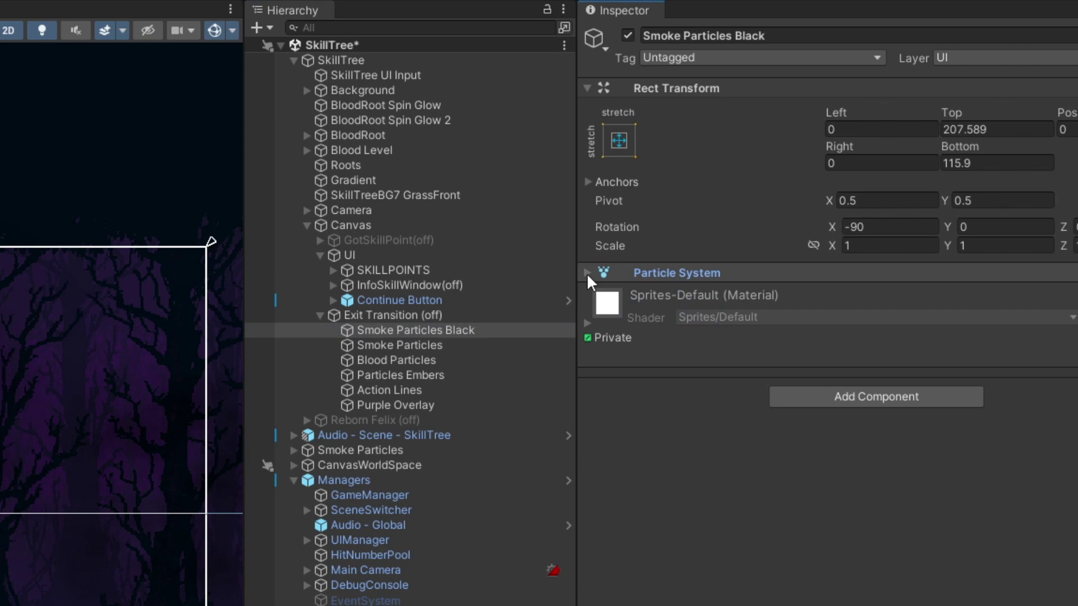
click(589, 273)
scroll(692, 388, down, 5)
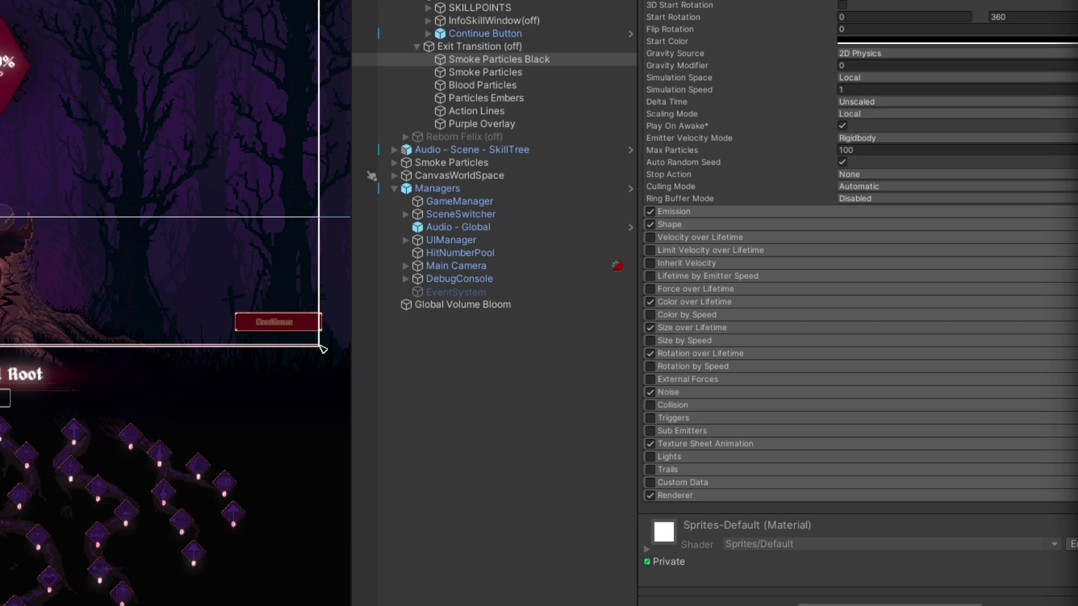
click(725, 495)
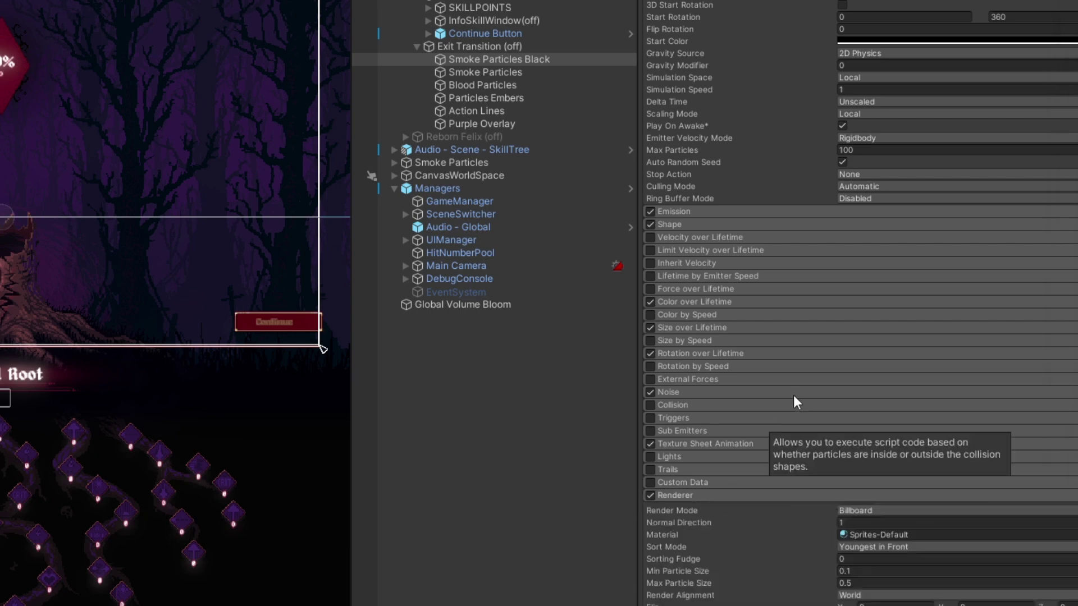
scroll(794, 395, down, 5)
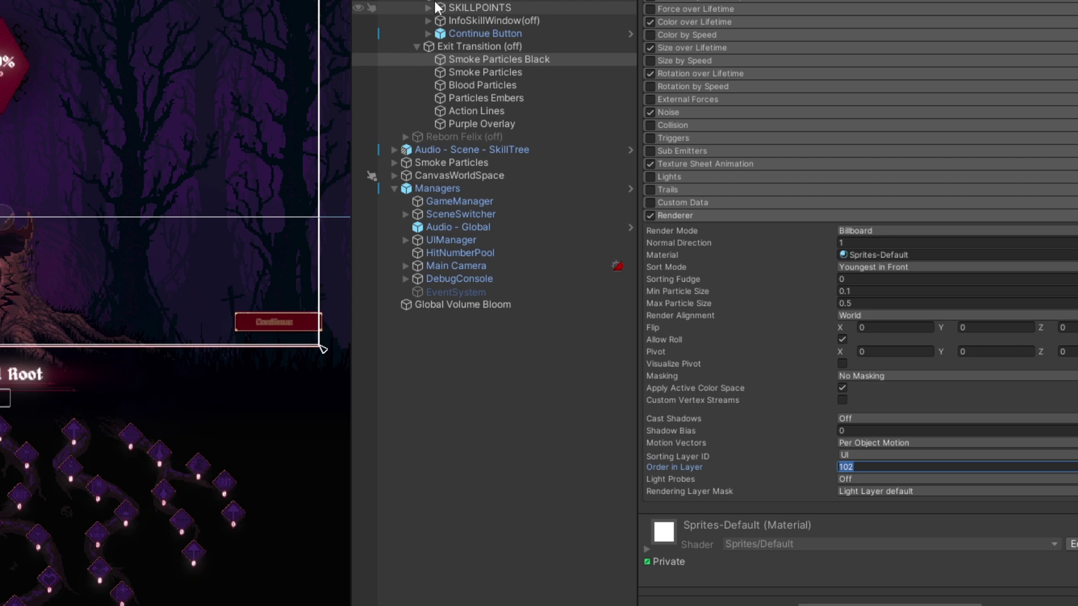
Step: Compare the Canvas's Order in Layer with the Renderer's Order in Layer of Smoke Particles Black
click(439, 224)
click(454, 200)
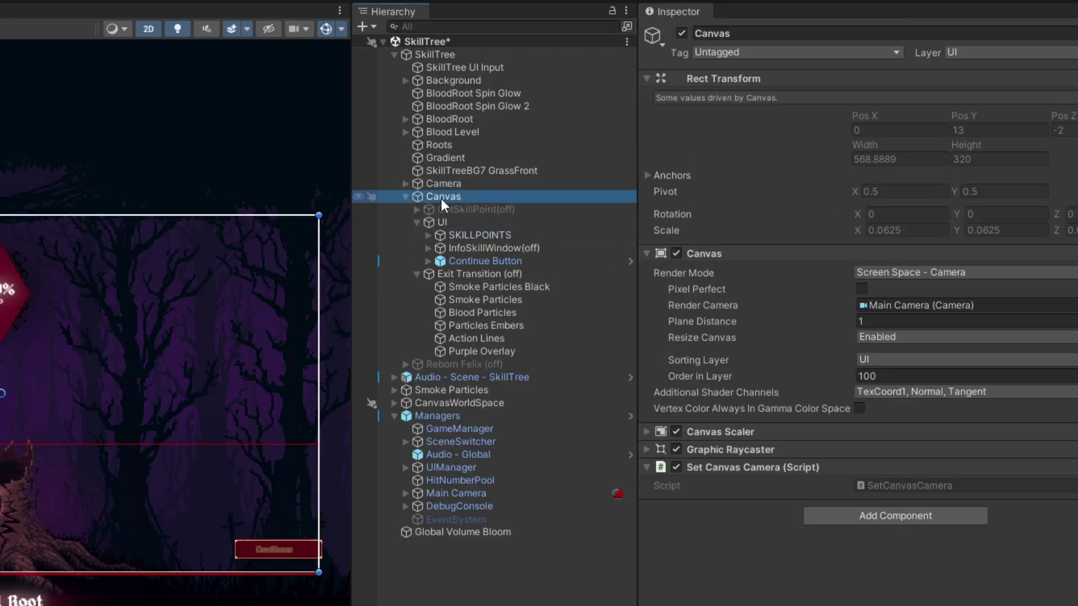
click(865, 377)
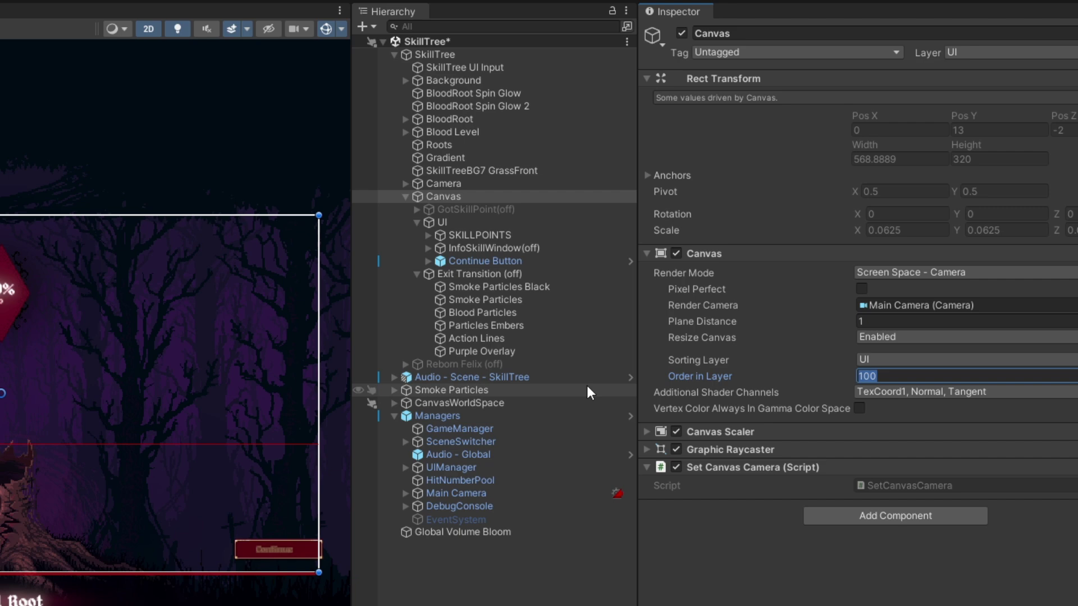
click(487, 288)
scroll(786, 589, down, 10)
click(865, 469)
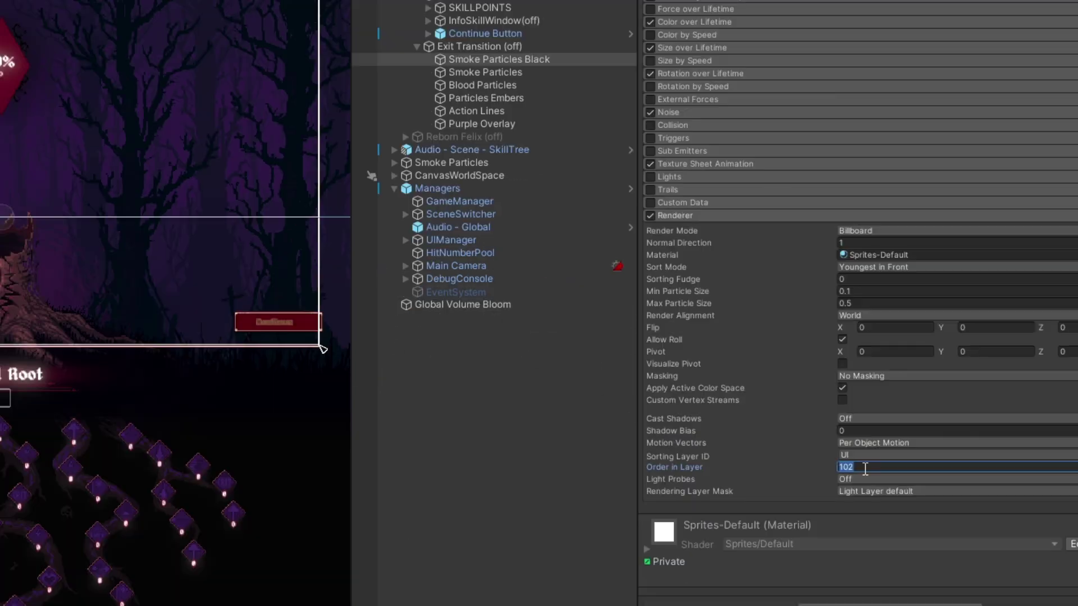
Step: Examine the Renderer's Order in Layer of Smoke Particles under Exit Transition, and select Particles Embers
click(494, 75)
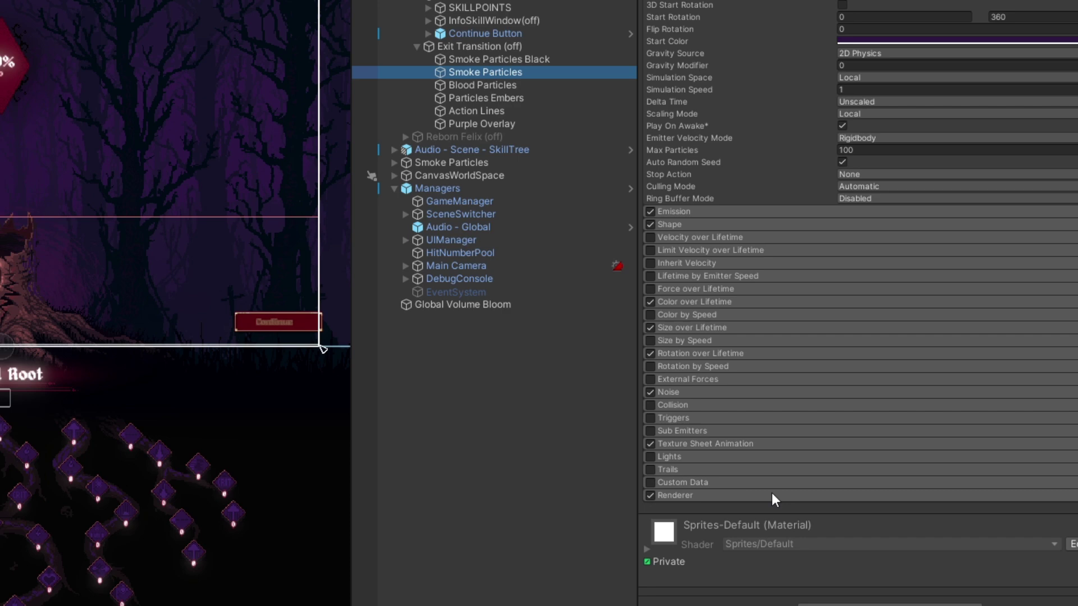
click(772, 495)
scroll(820, 359, down, 5)
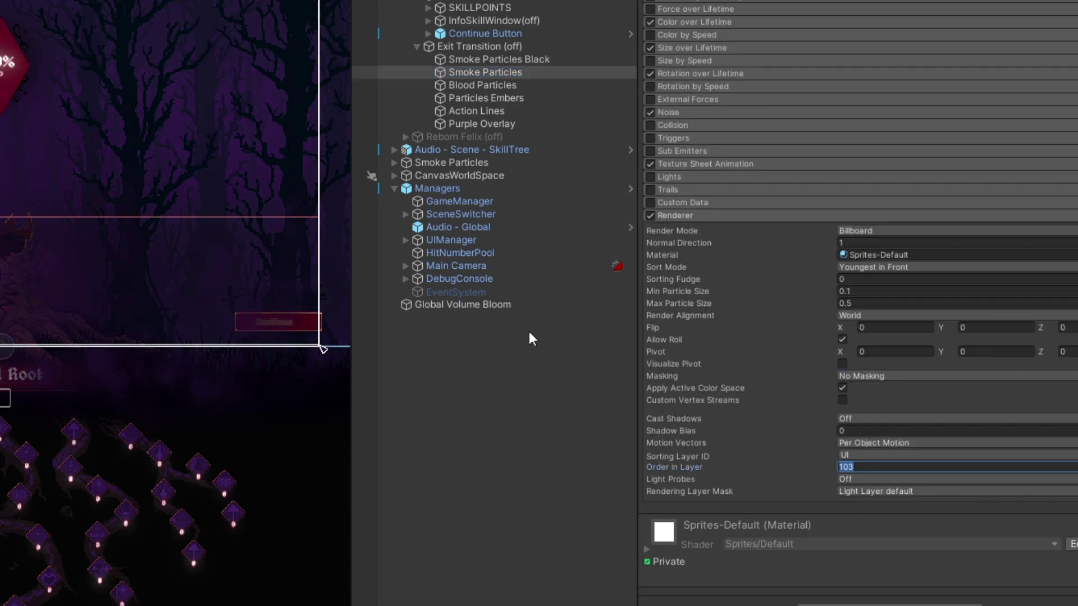
click(487, 98)
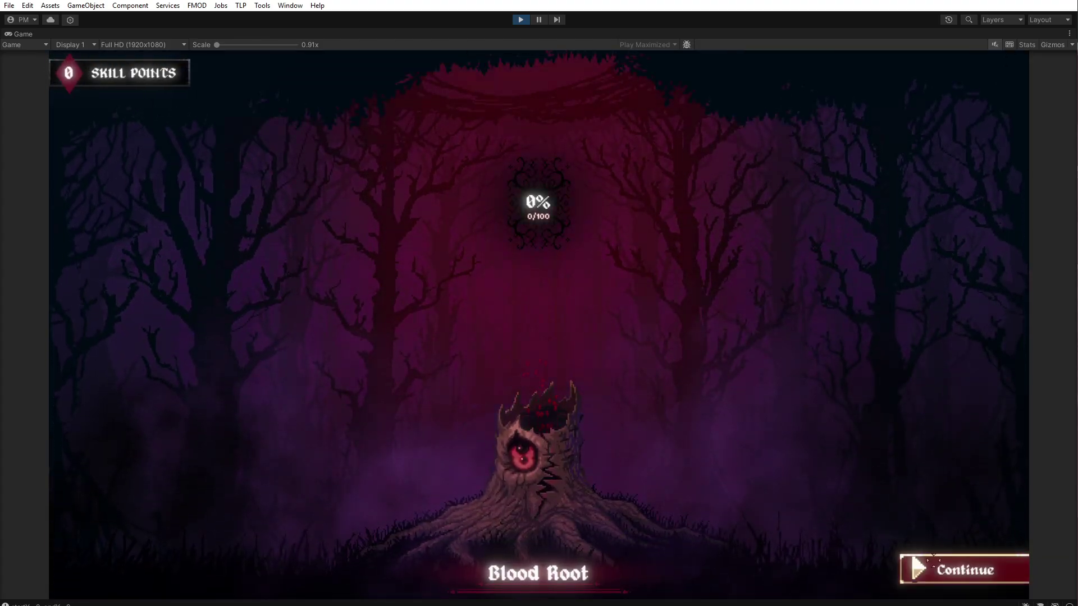
Step: Try the Continue button on the running game's skill tree screen to preview the exit transition
click(929, 567)
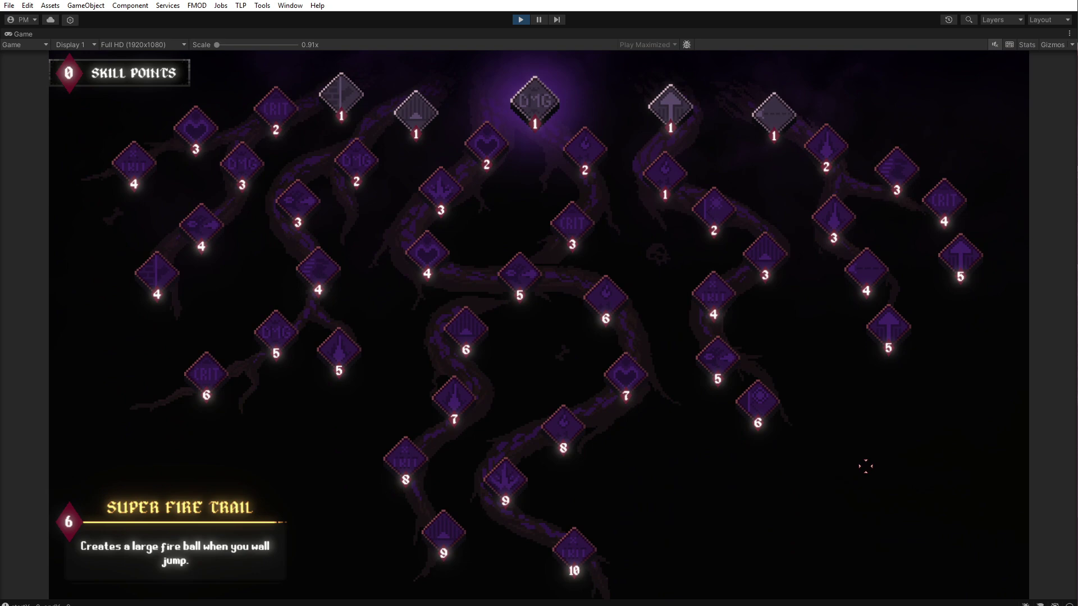
click(930, 555)
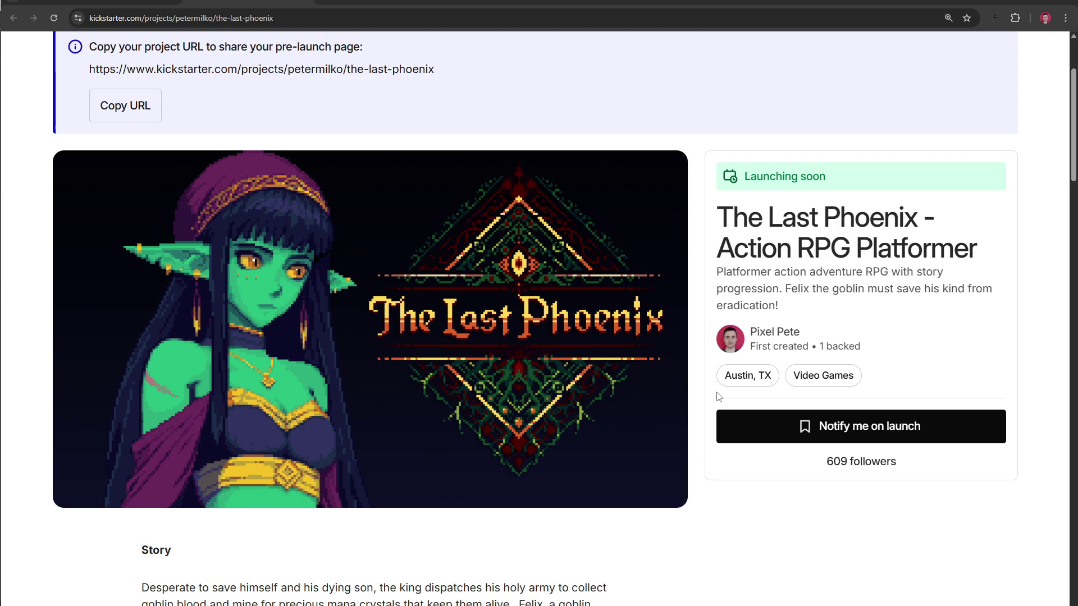
Step: Browse The Last Phoenix's Kickstarter page and its Steam store page in the web browser
scroll(627, 392, down, 6)
scroll(628, 394, down, 20)
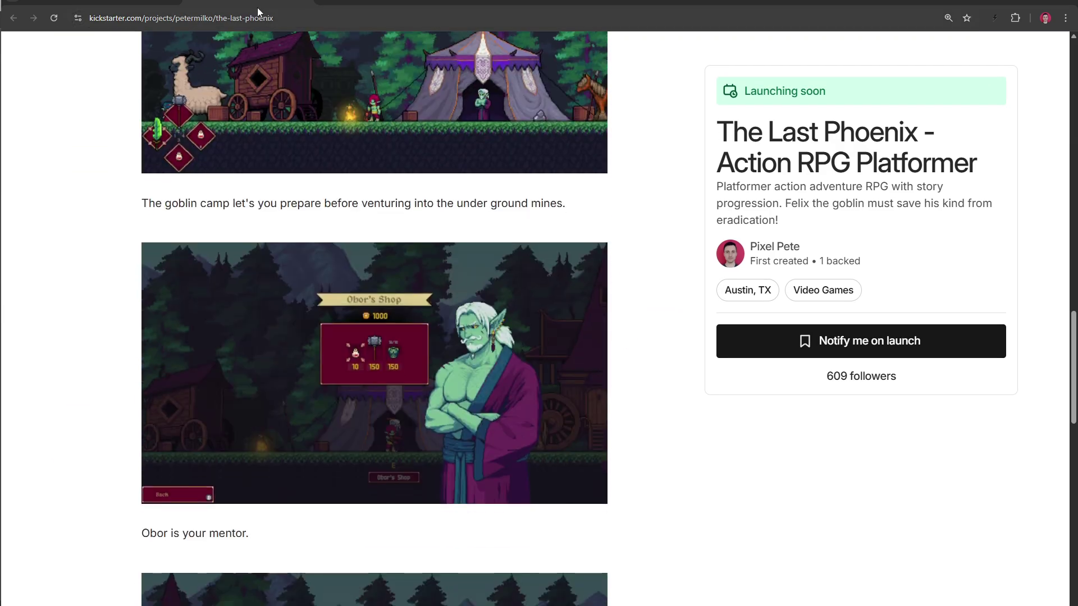
click(365, 2)
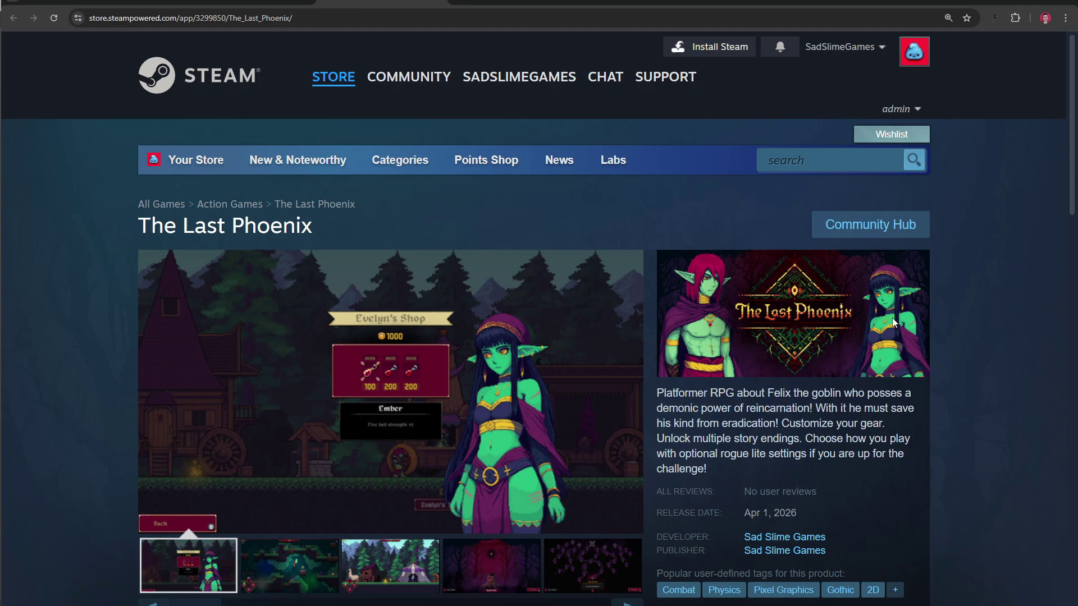
scroll(829, 344, down, 6)
scroll(674, 477, down, 4)
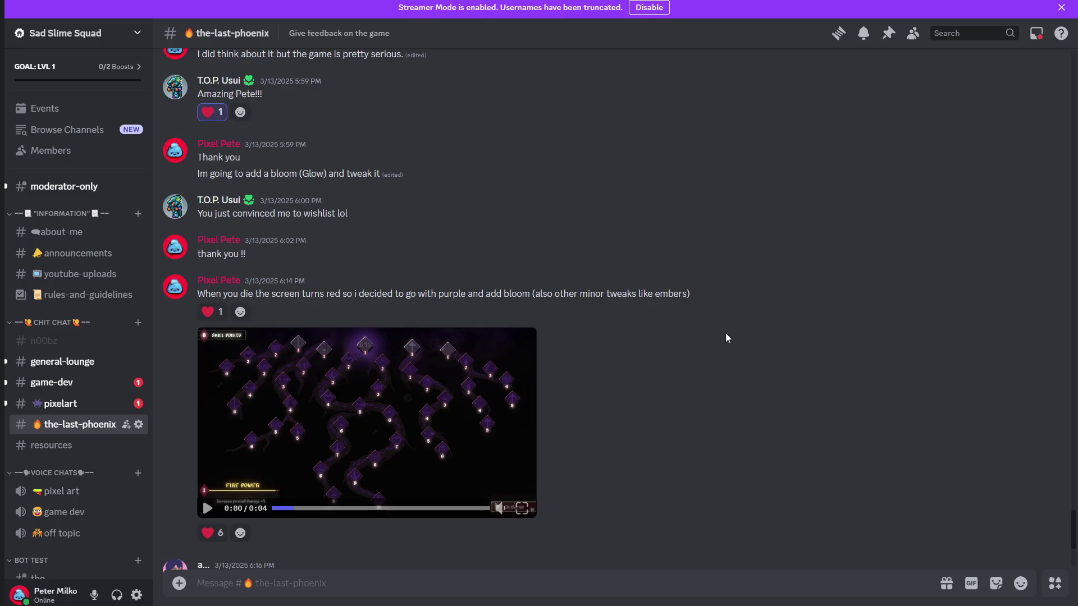
scroll(726, 337, down, 4)
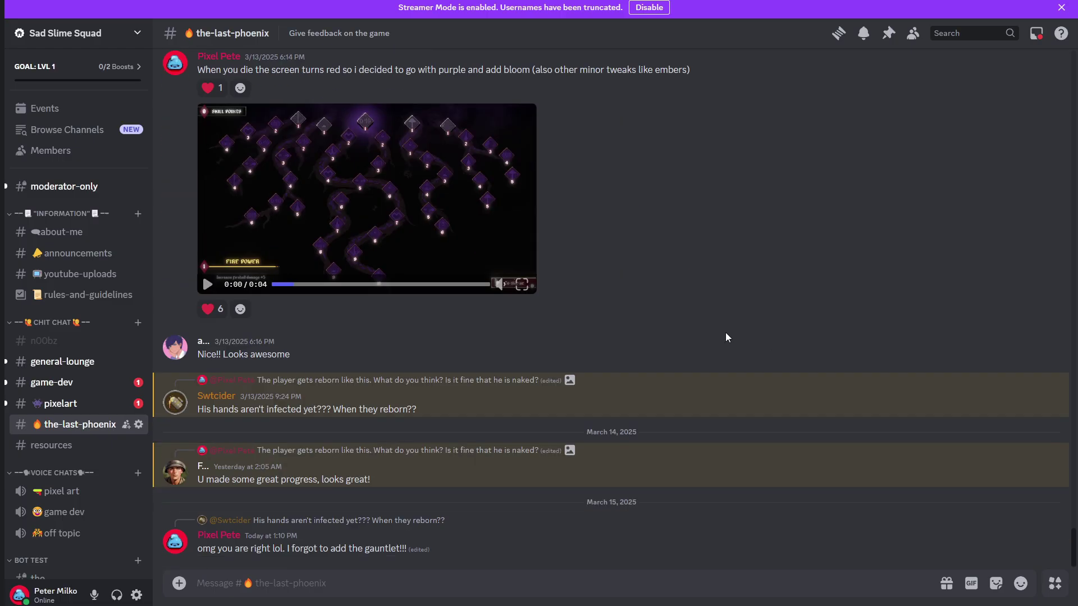
Step: Browse the messages in the game-dev and pixelart channels of the Sad Slime Squad server in Discord
click(67, 382)
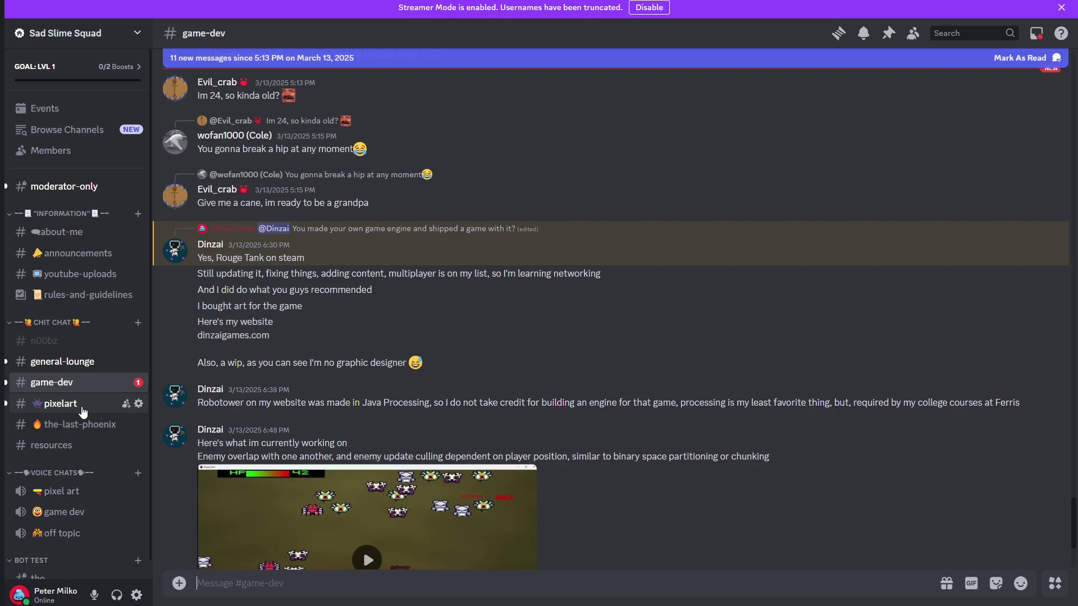
click(82, 409)
scroll(477, 386, down, 15)
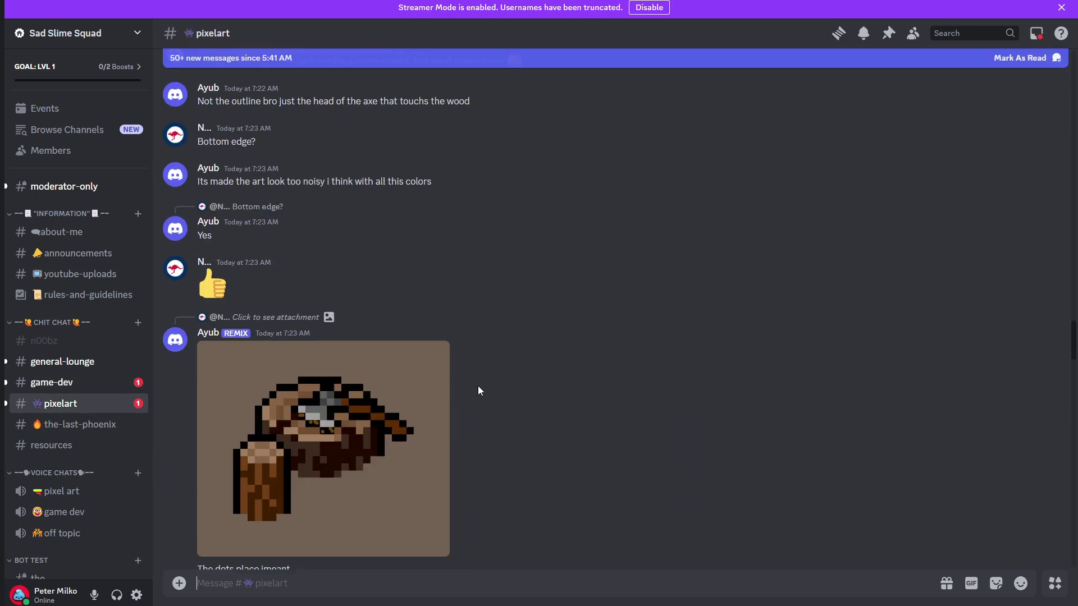